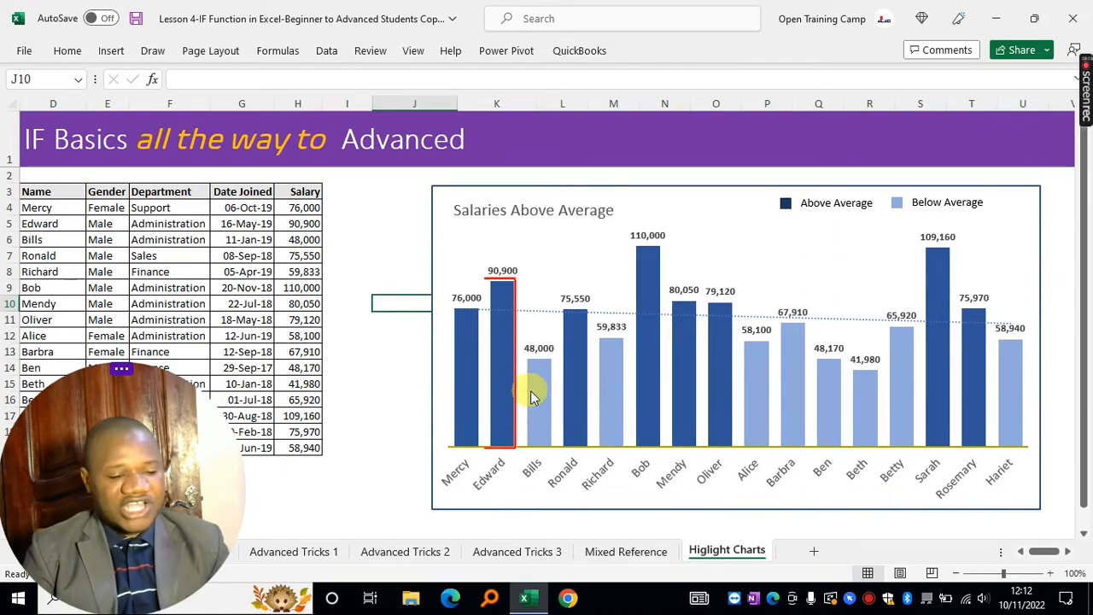
mouse_move(531, 390)
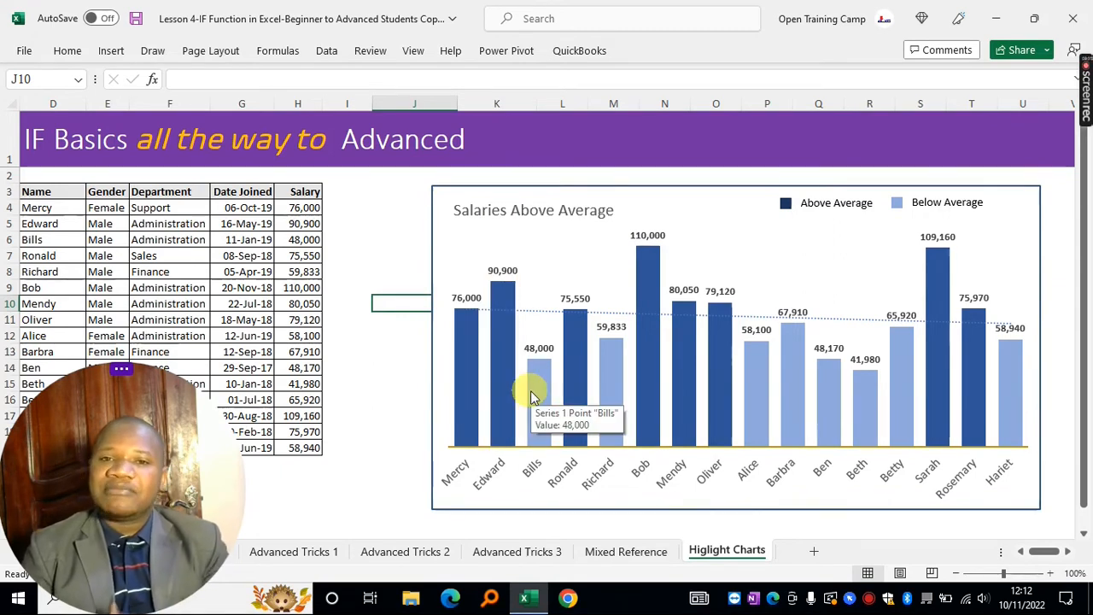
mouse_move(830, 393)
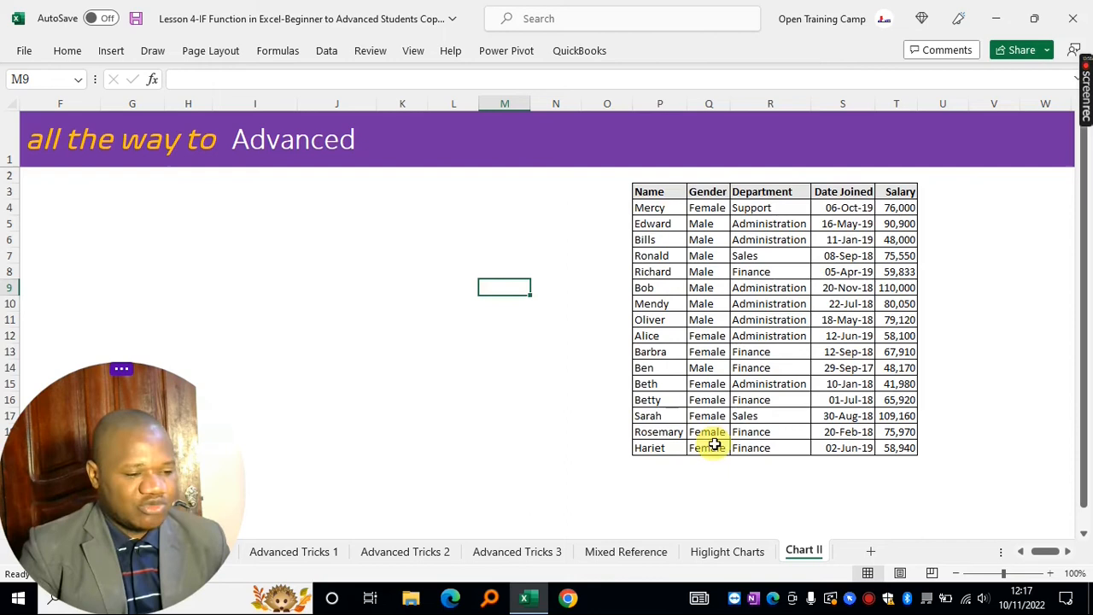
Insert a 2-D clustered column chart from the employee names in P4:P19 and their salaries in T4:T19.
left_click_drag(659, 210, 656, 447)
key("ctrl")
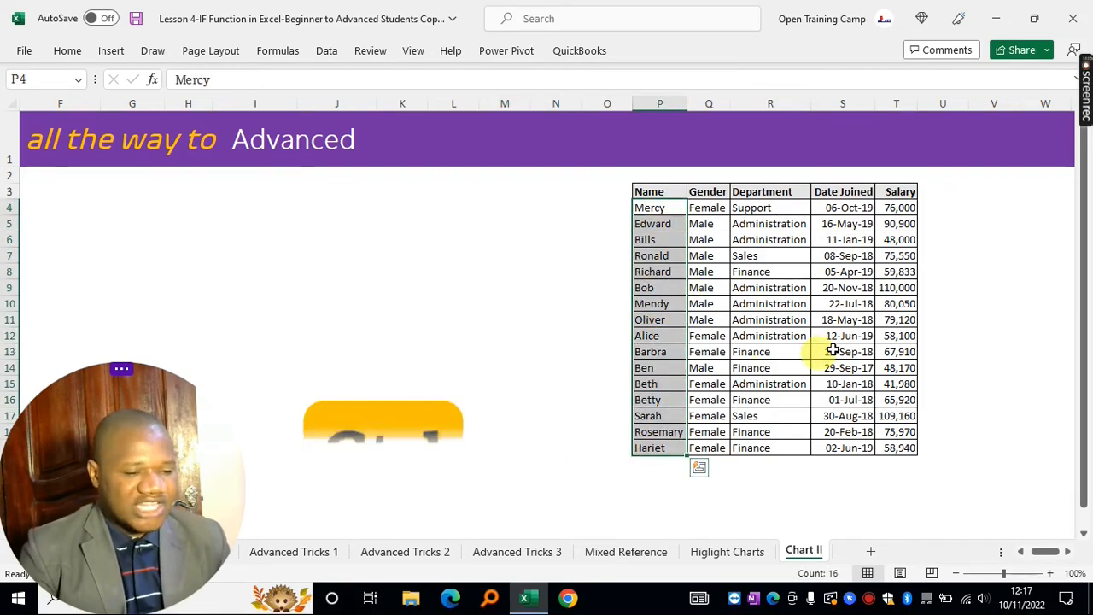
left_click_drag(900, 209, 901, 448)
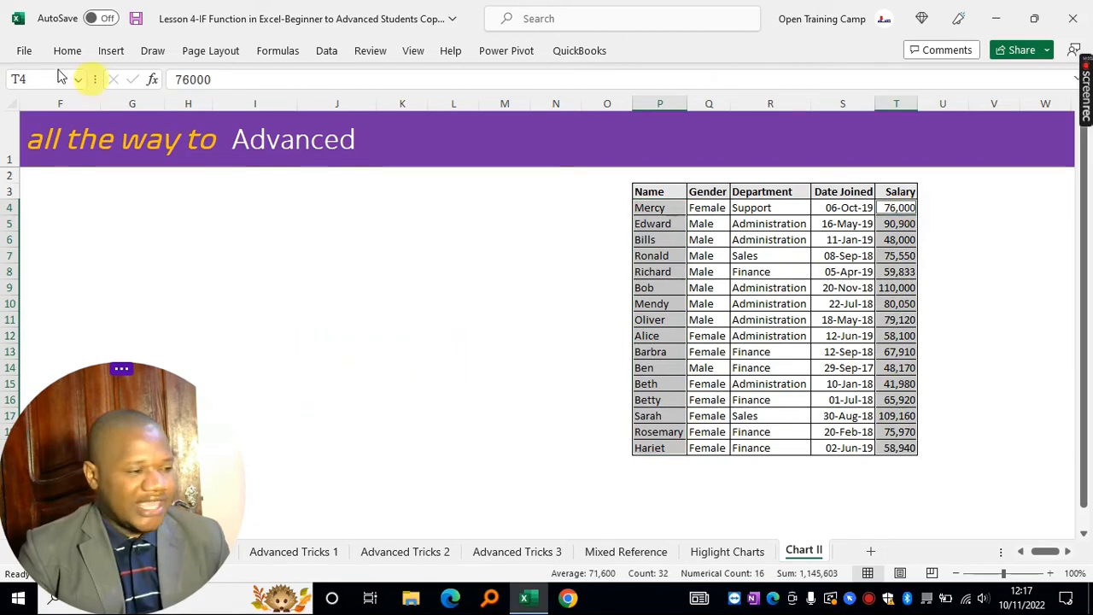
left_click(112, 51)
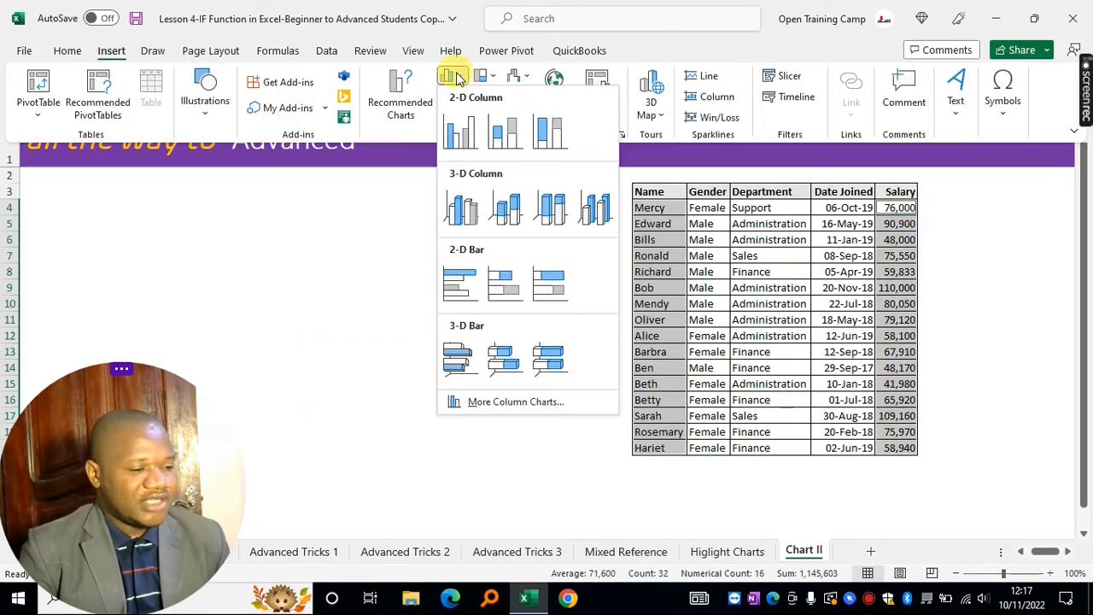
left_click(453, 77)
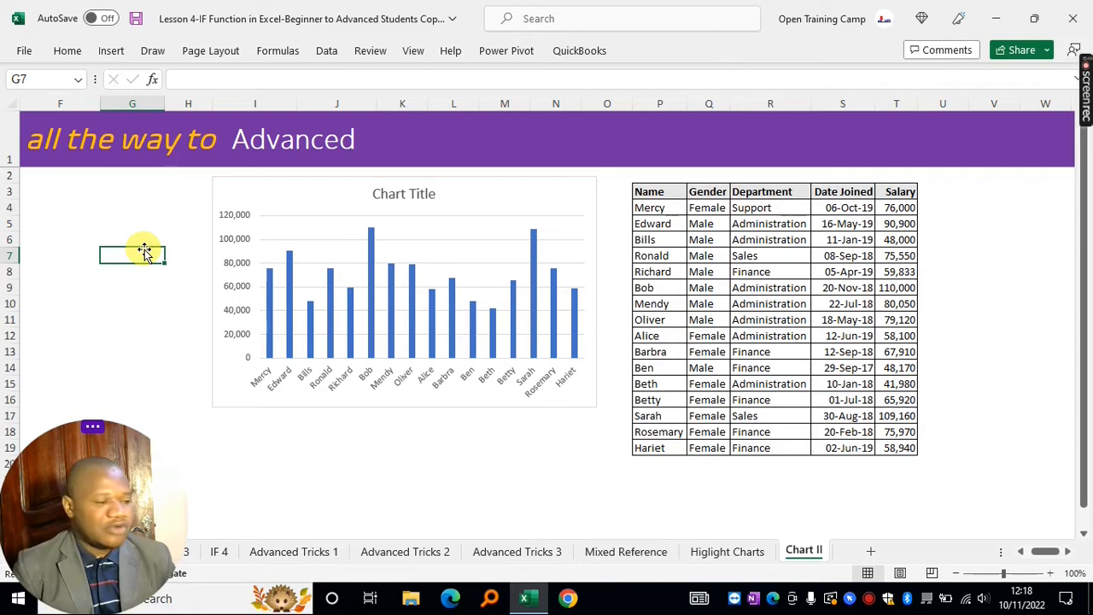
left_click(159, 240)
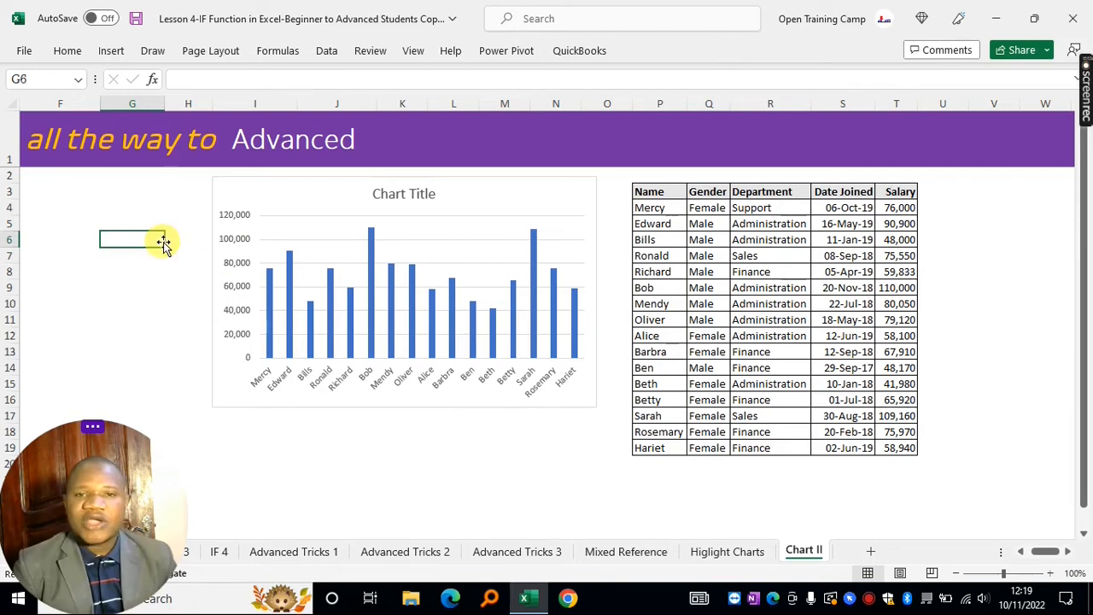
Remove the vertical axis and the gridlines from the salary column chart.
left_click(231, 266)
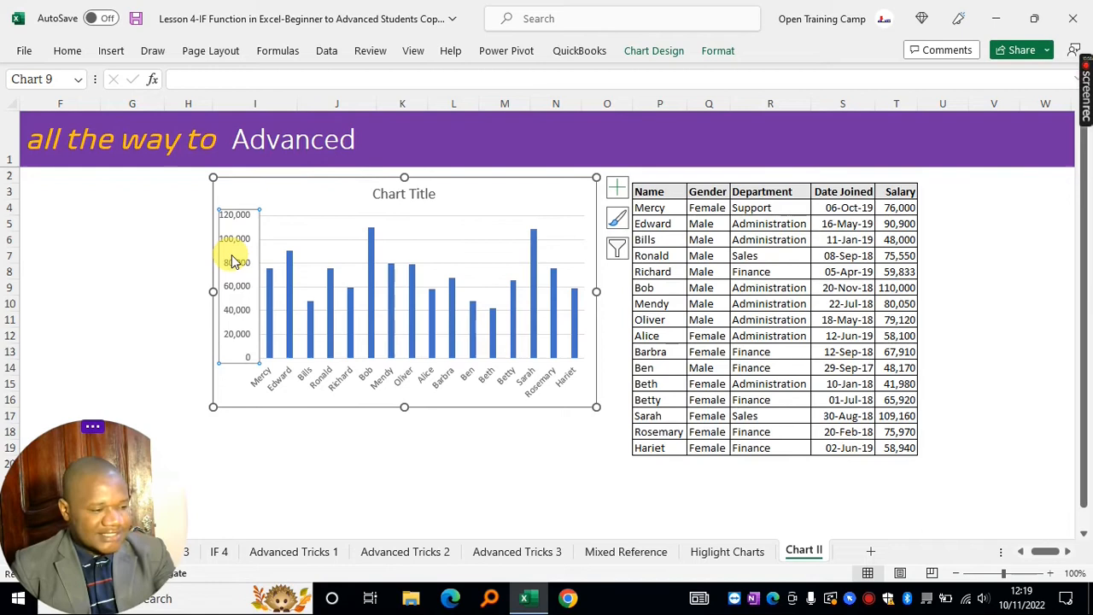
key("Delete")
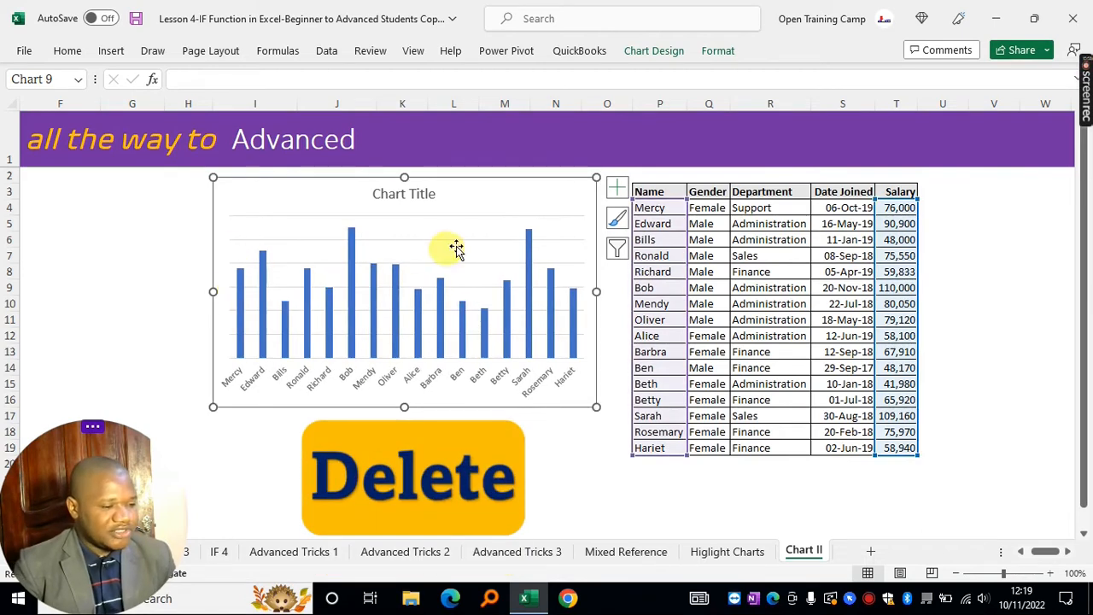
left_click(617, 188)
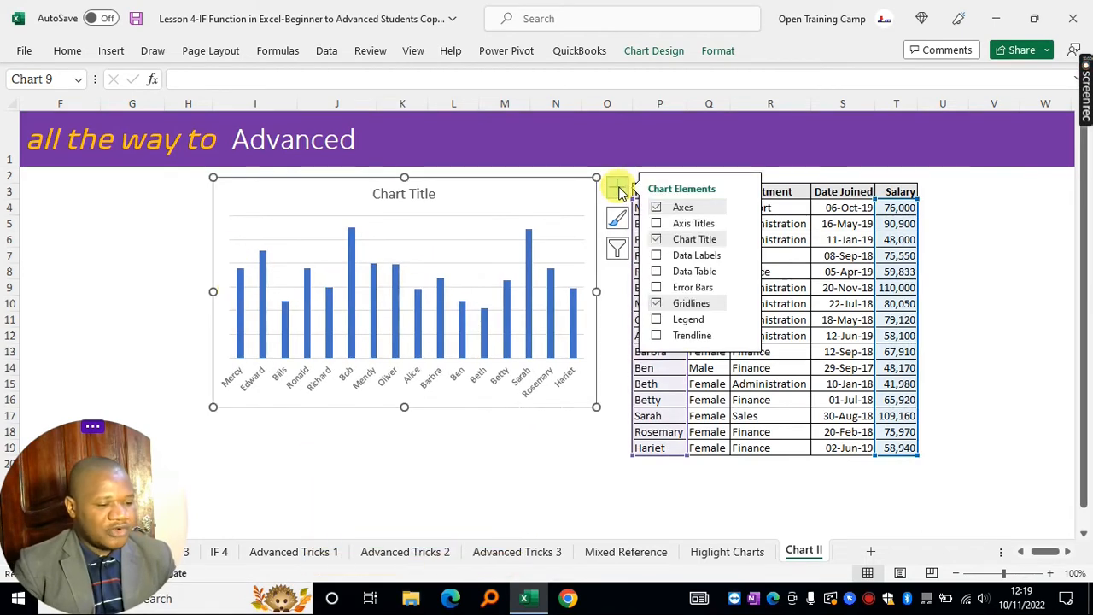
left_click(656, 303)
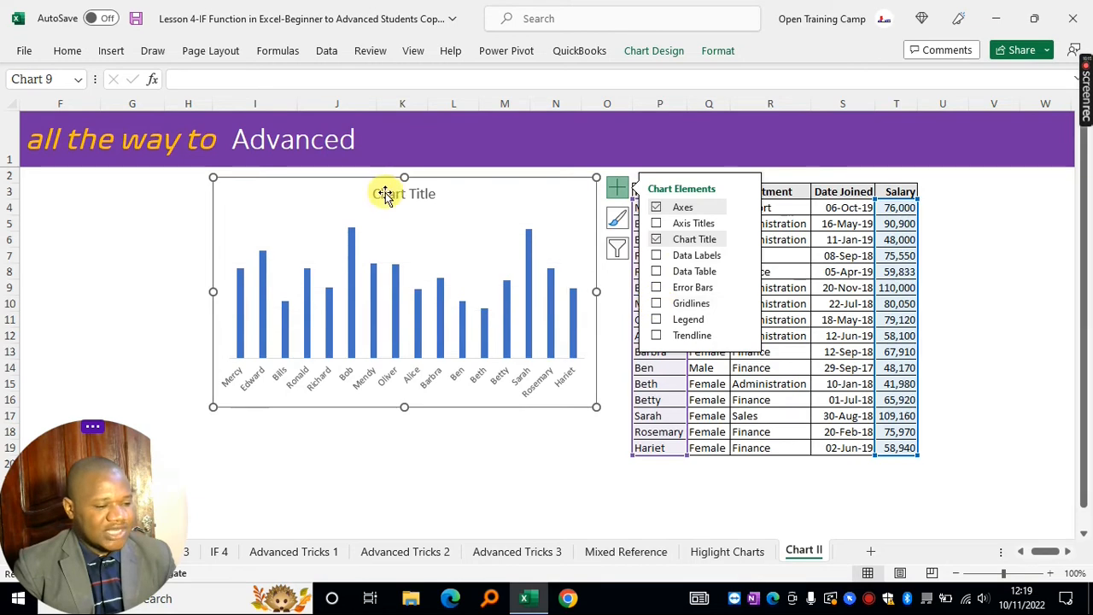
Title the chart "Salaries Above Average" and enlarge the whole chart.
left_click(385, 195)
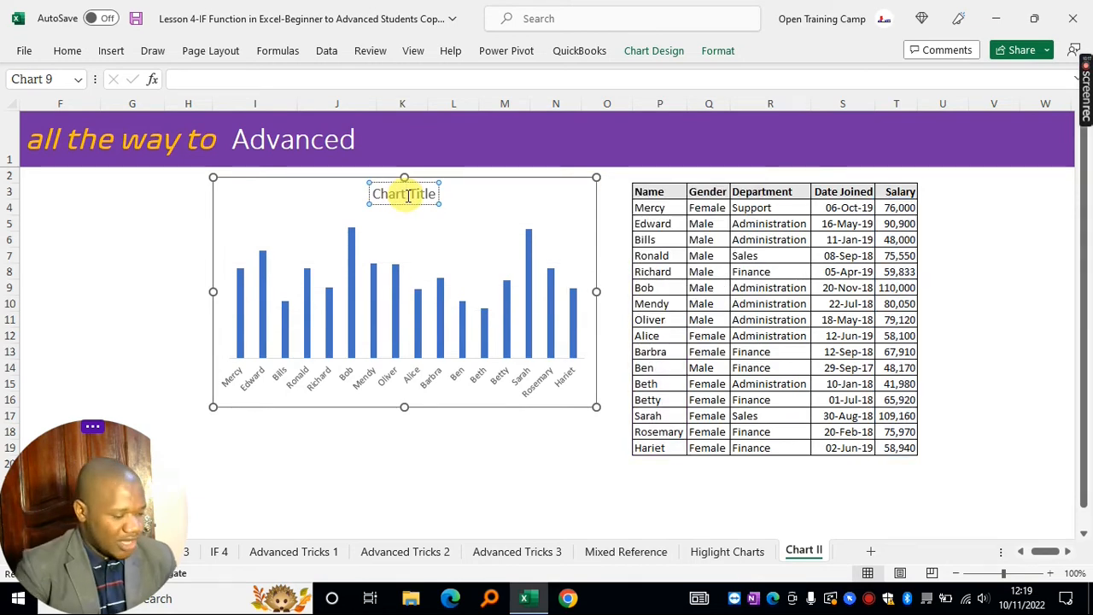
triple_click(408, 195)
type("Salar")
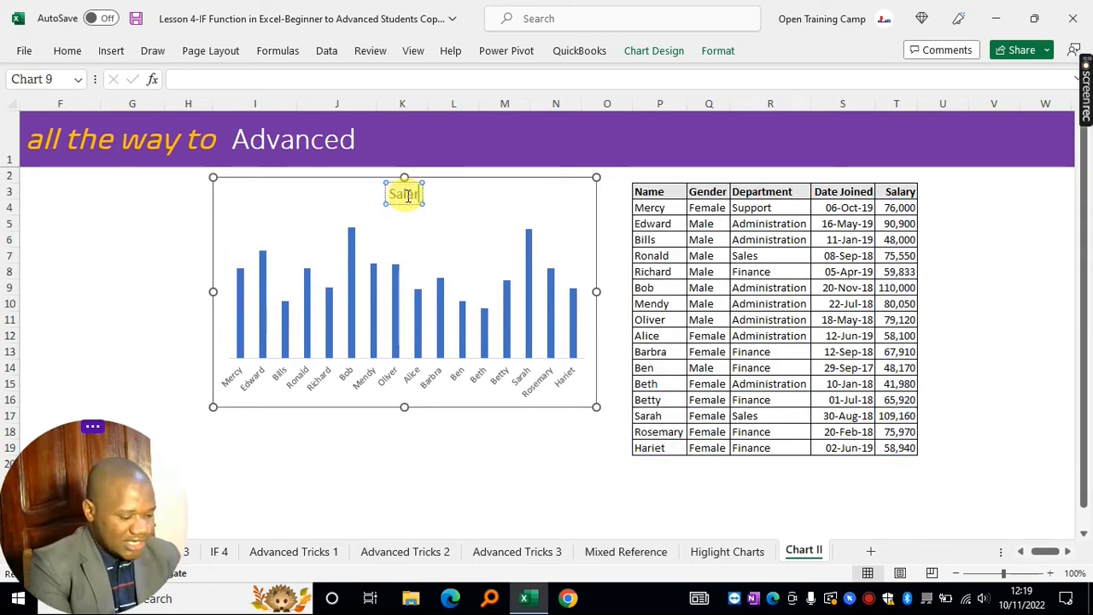
type("ies Above")
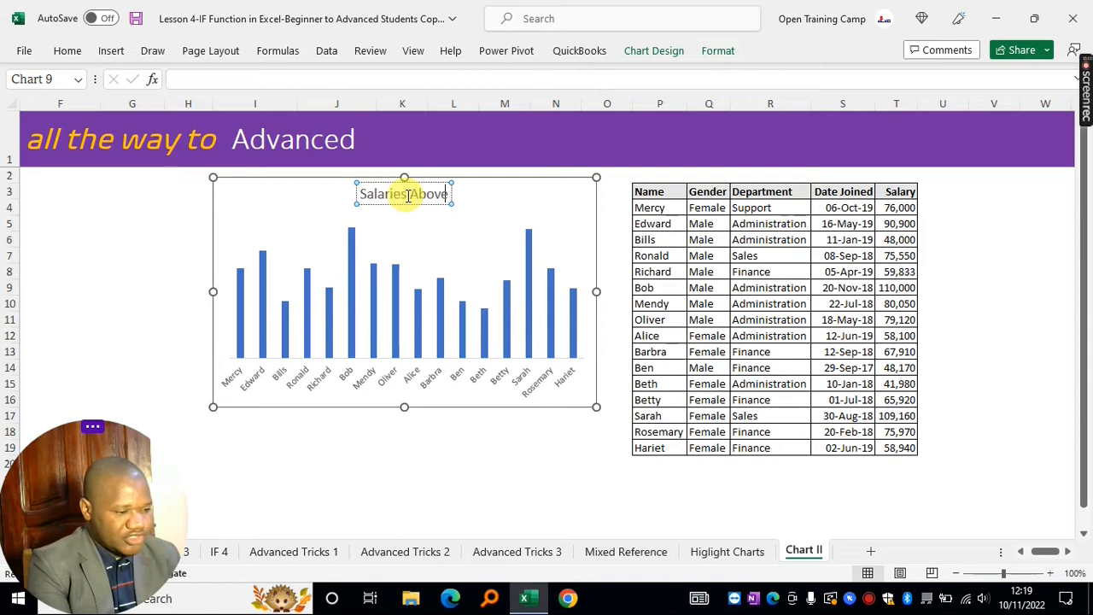
type(" Average")
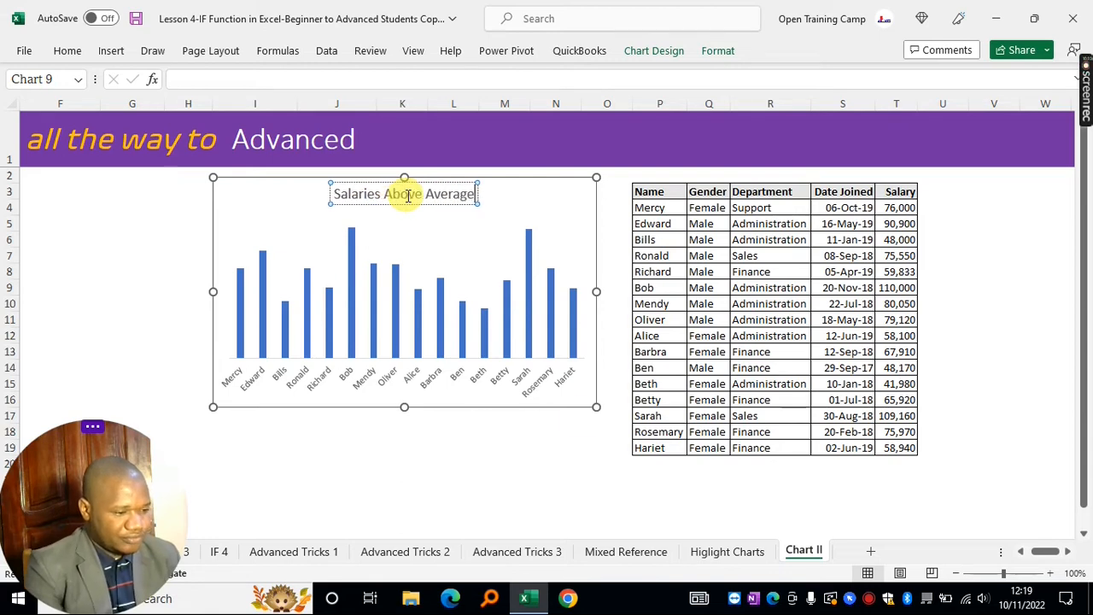
left_click(582, 394)
left_click_drag(595, 406, 703, 465)
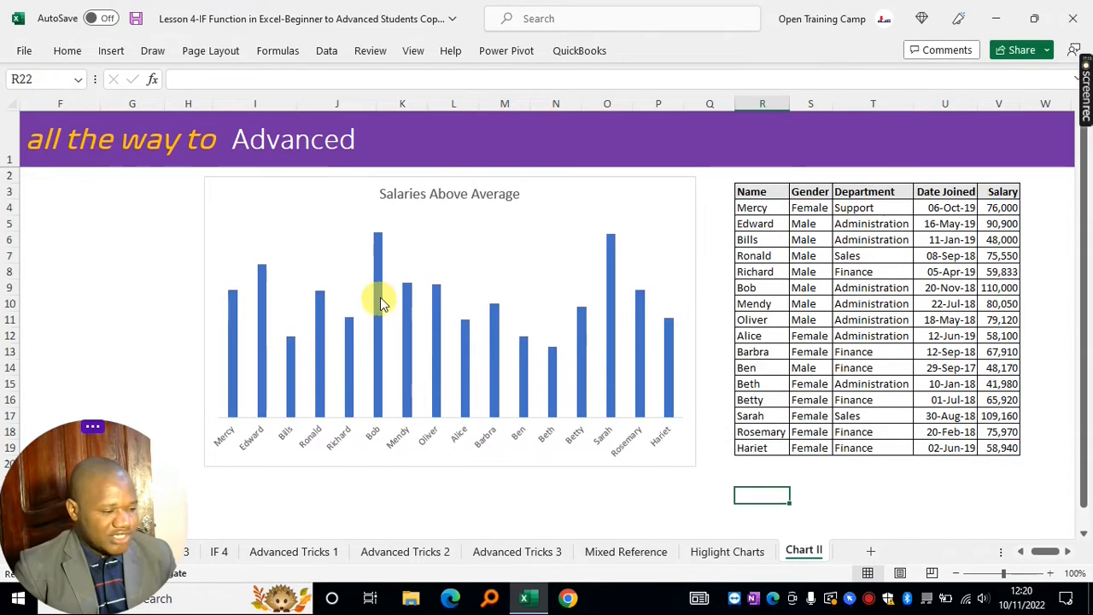
Set the gap width of the chart's salary columns to 50%.
left_click(380, 297)
right_click(380, 301)
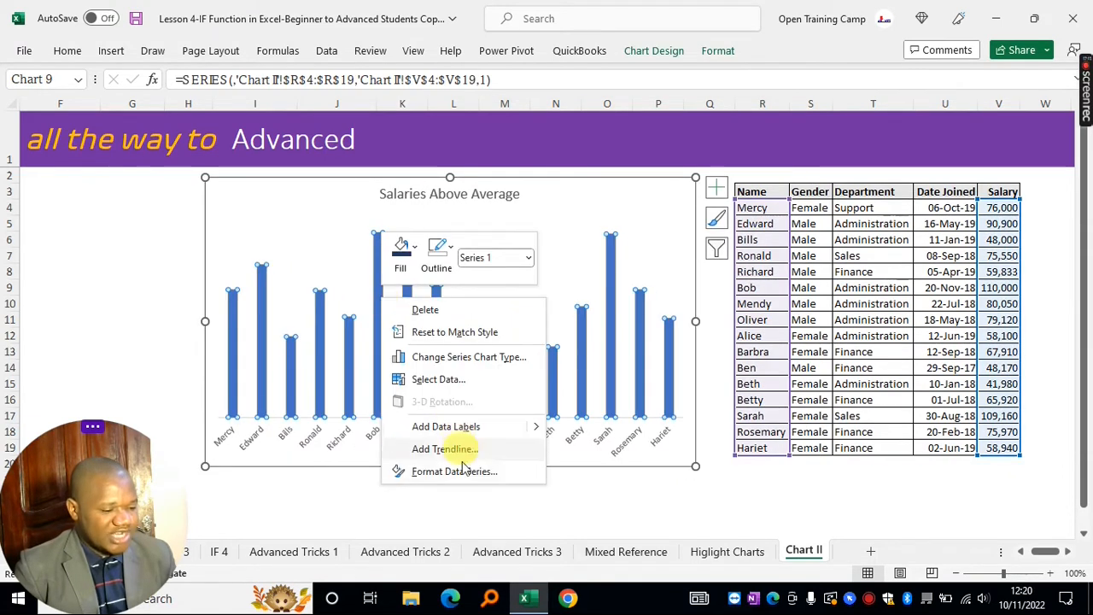
key("Escape")
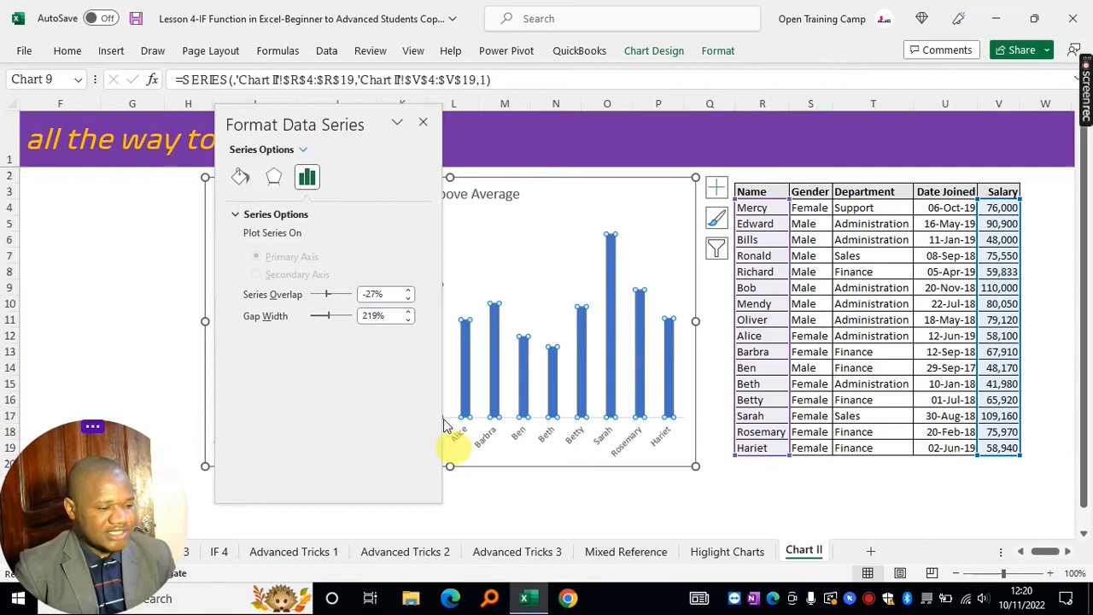
left_click(368, 315)
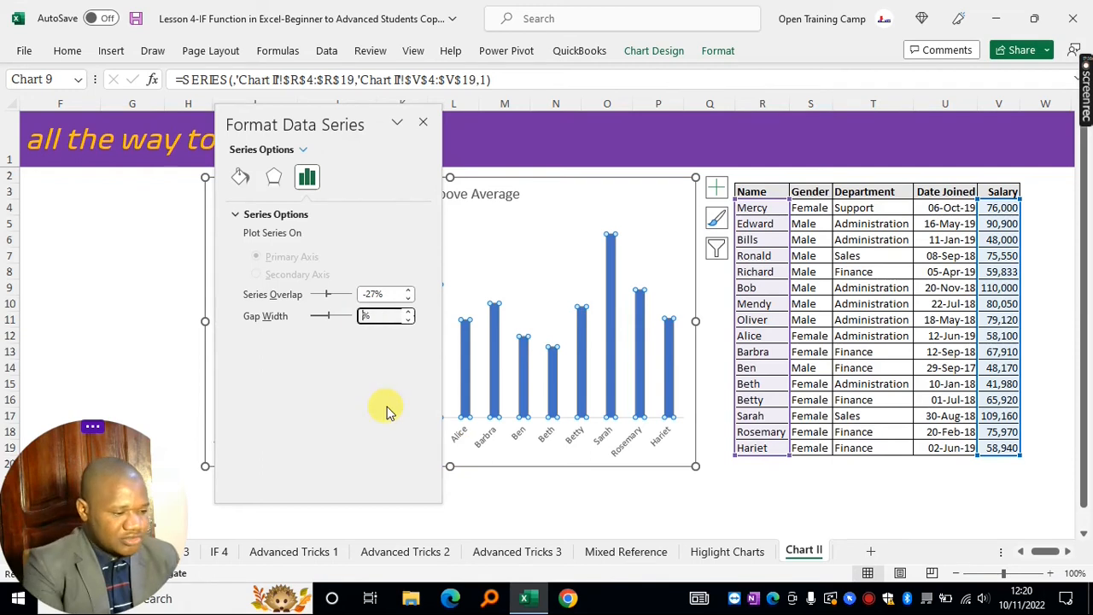
type("50%")
left_click(423, 122)
Add data labels to the salary columns and increase the font size of the names on the horizontal axis.
right_click(380, 258)
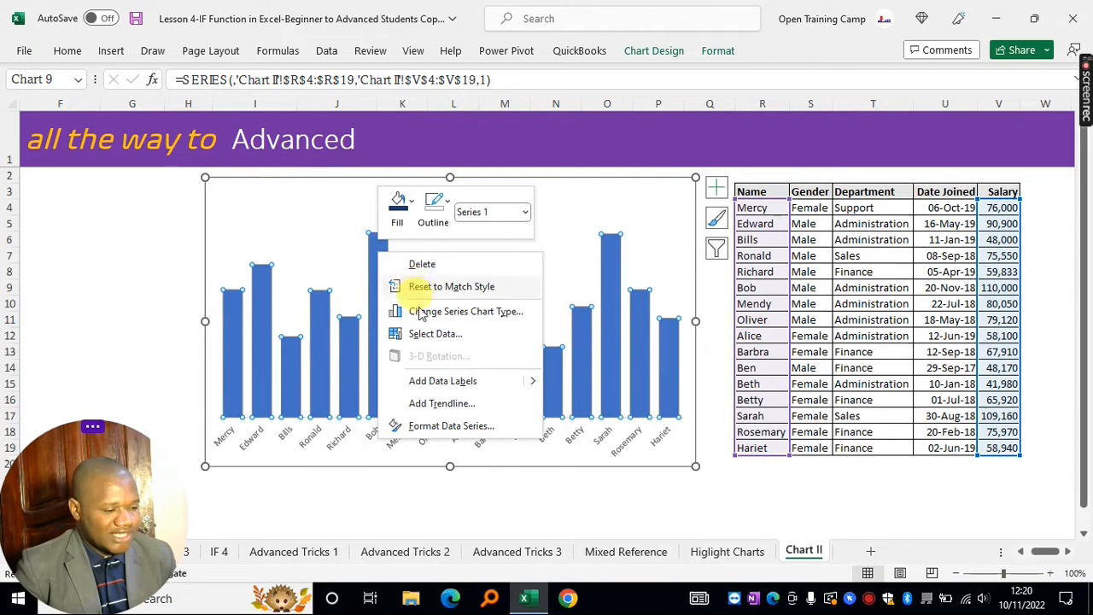
key("Escape")
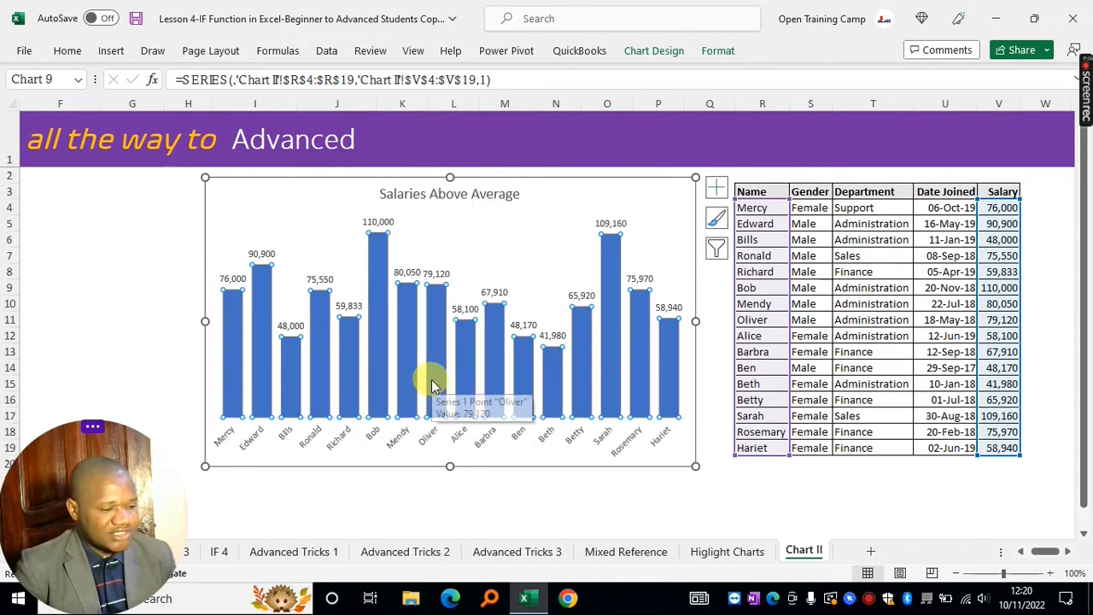
left_click(420, 439)
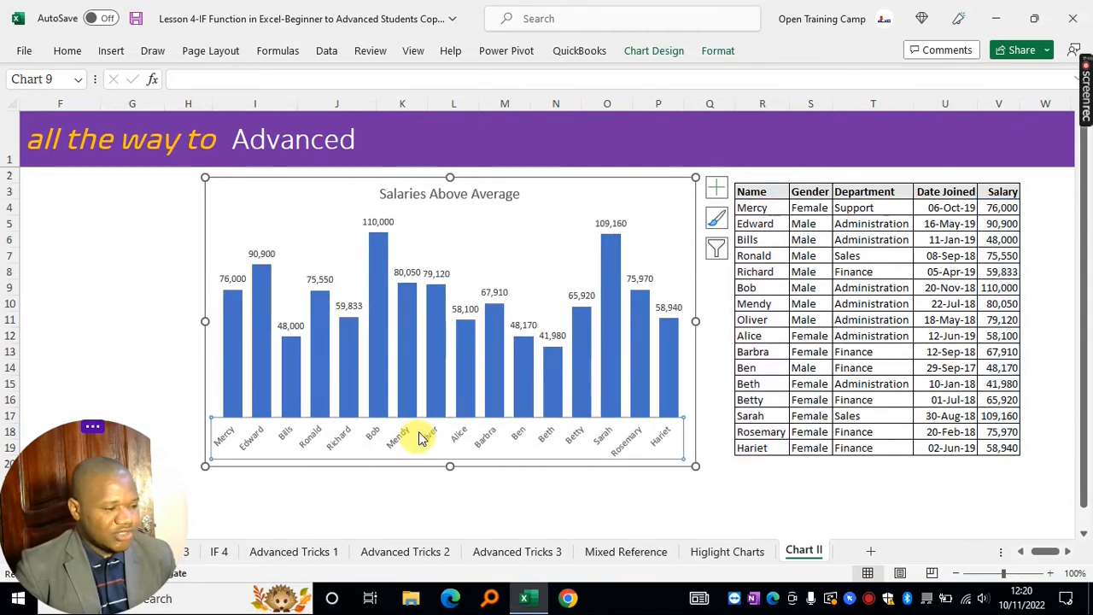
left_click(70, 50)
left_click(285, 82)
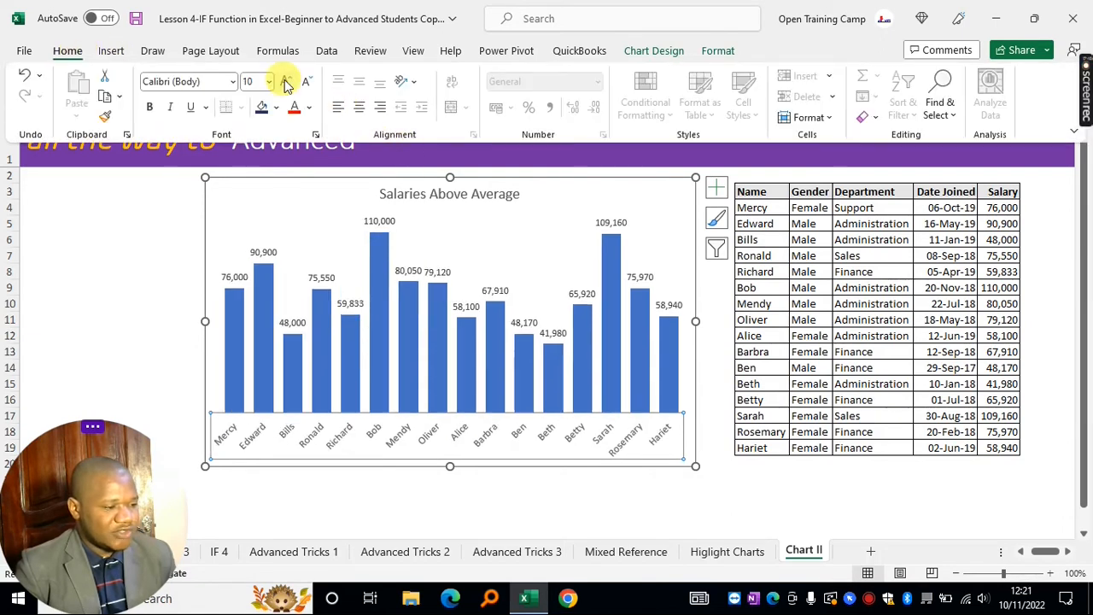
left_click(285, 81)
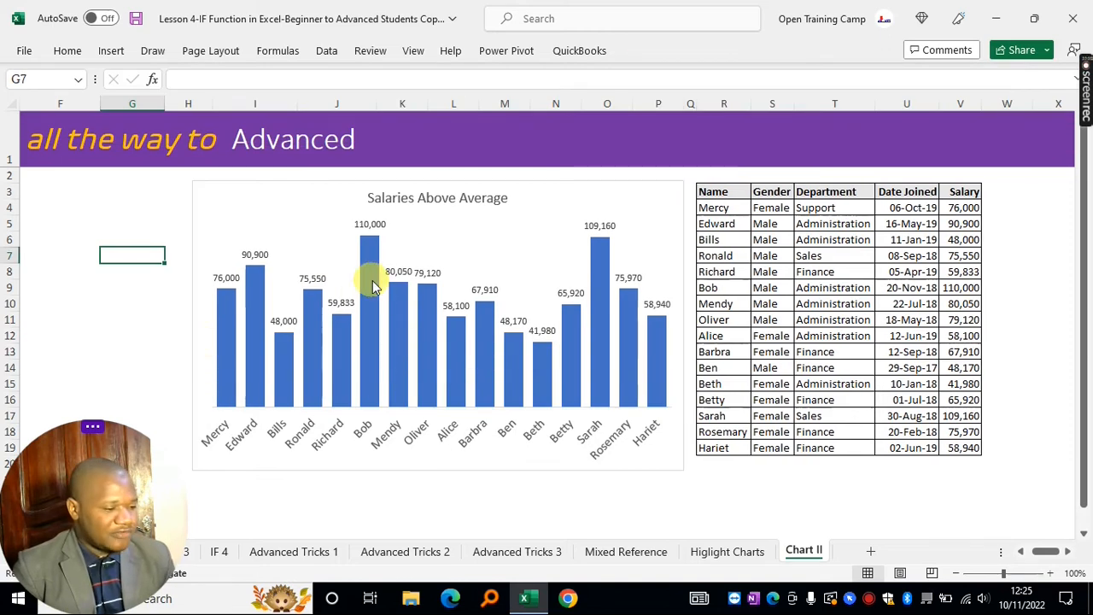
Give the chart's salary columns a solid fill in a light blue theme color.
left_click(371, 283)
right_click(373, 287)
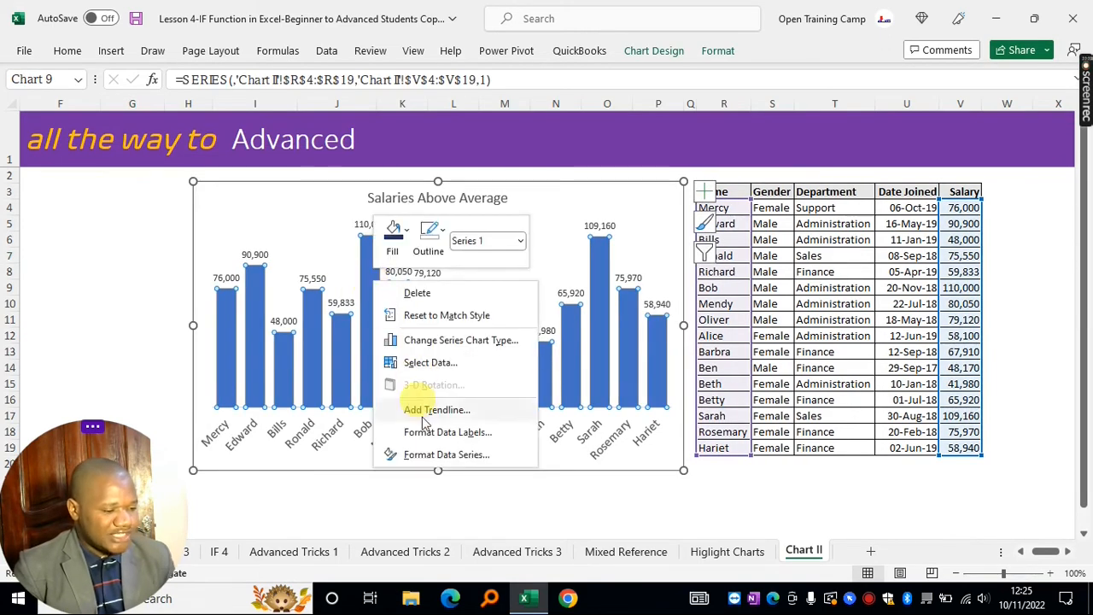
left_click(416, 457)
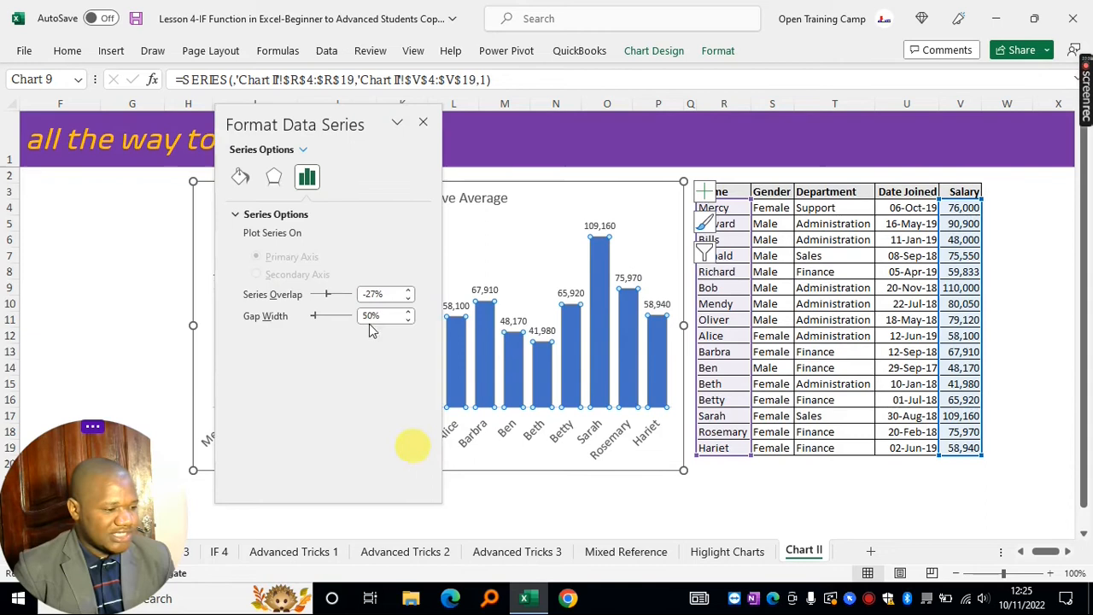
left_click(242, 214)
left_click(239, 177)
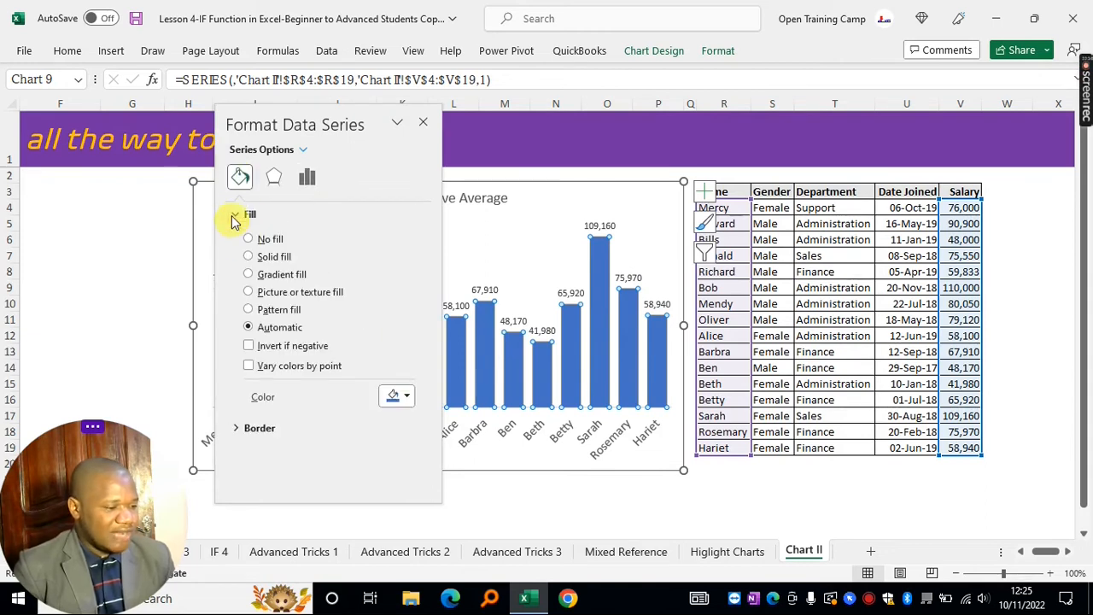
left_click(249, 257)
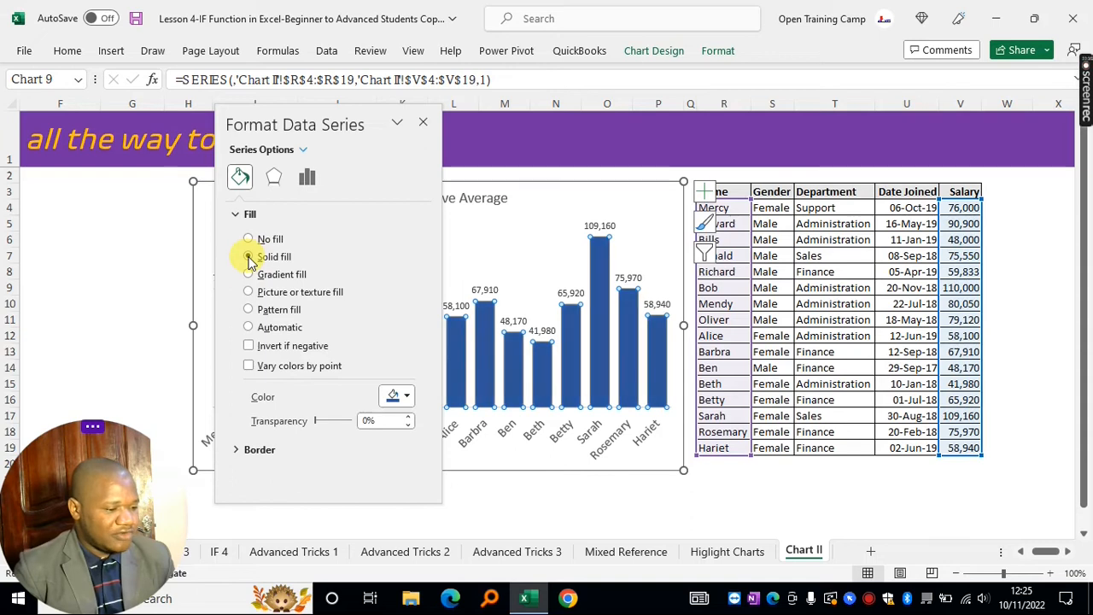
left_click(400, 397)
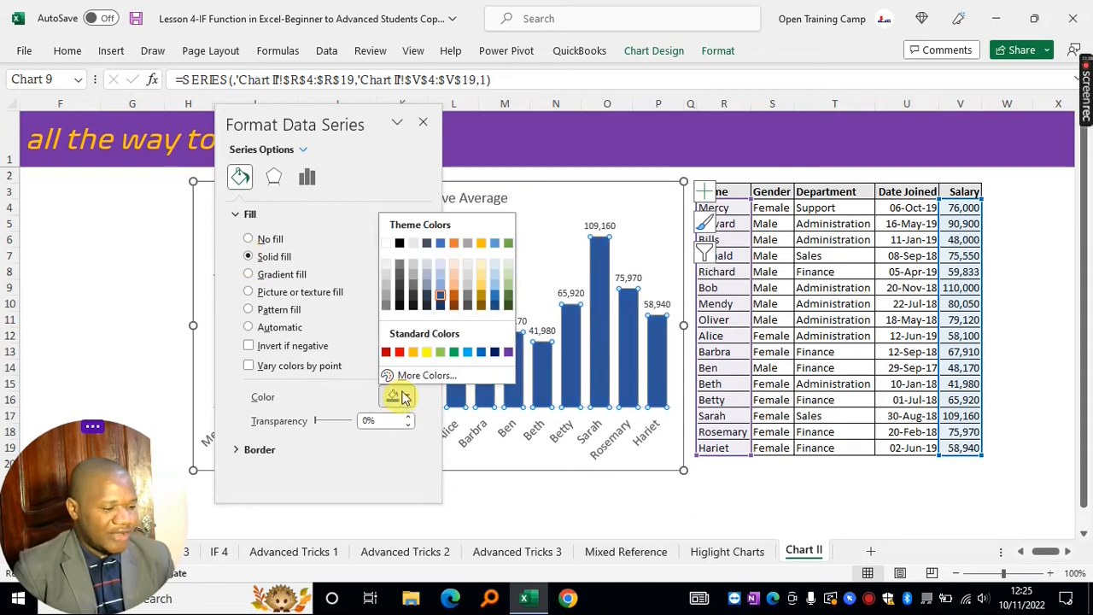
left_click(440, 280)
key("Escape")
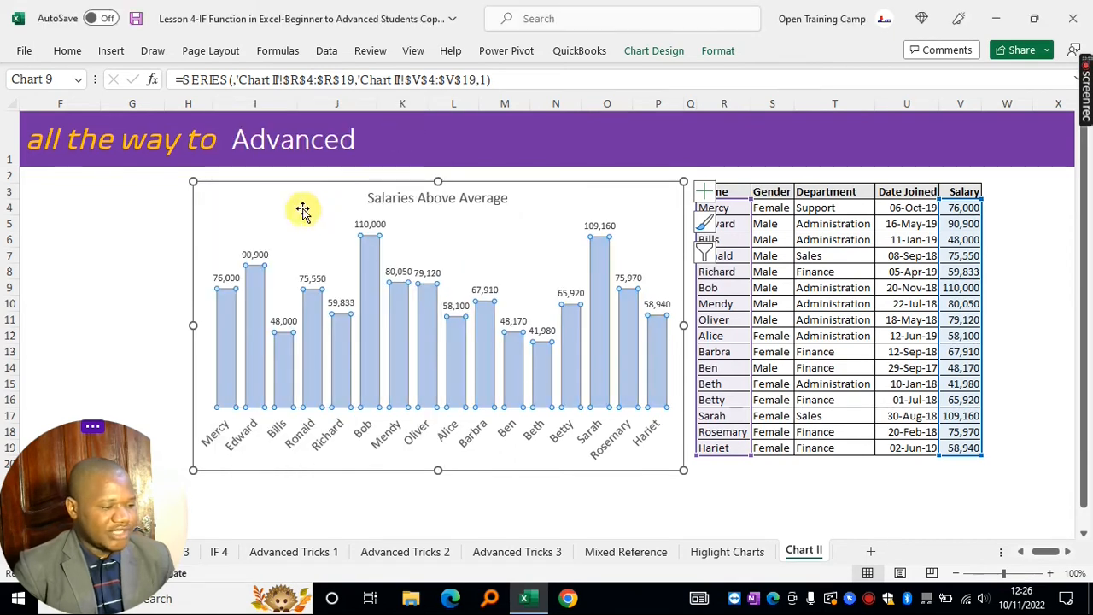
left_click(147, 215)
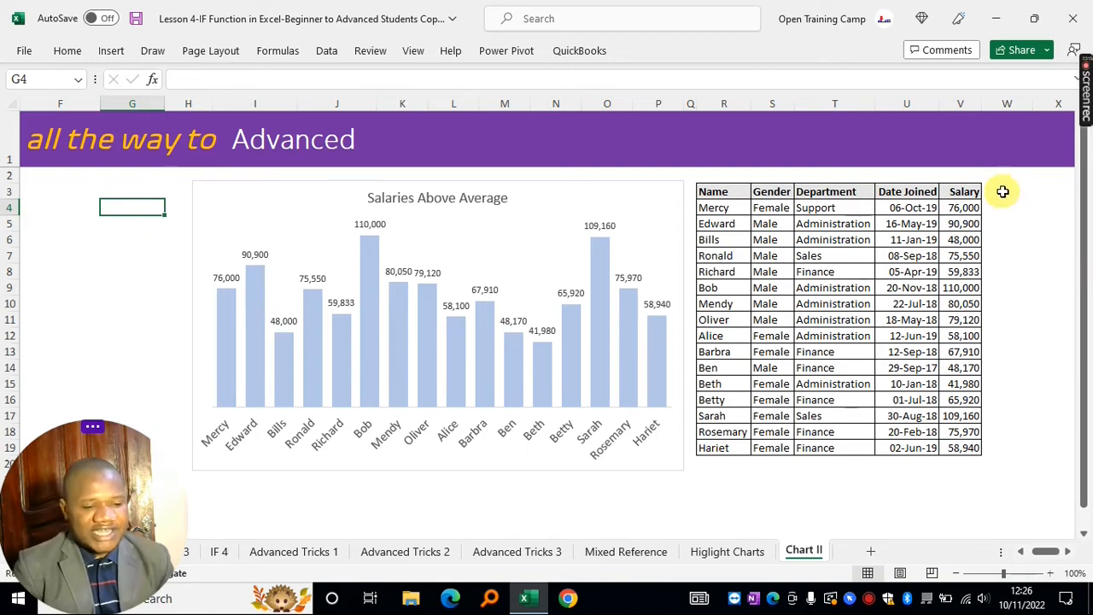
Add the column heading "Higlight Values" in cell W3, beside the Salary heading.
left_click(1002, 191)
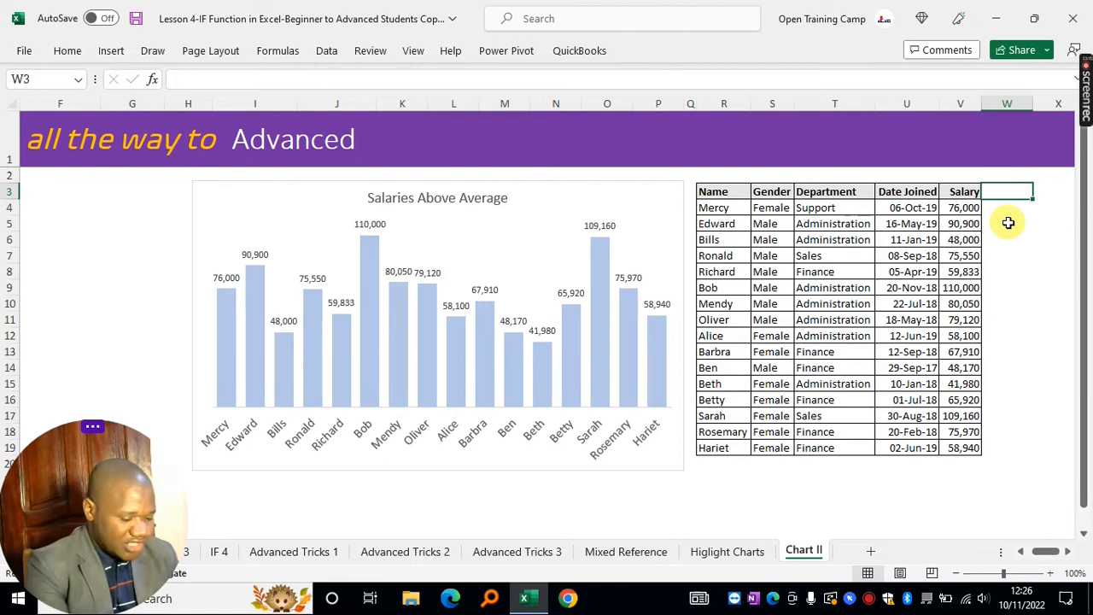
type("Higlight V")
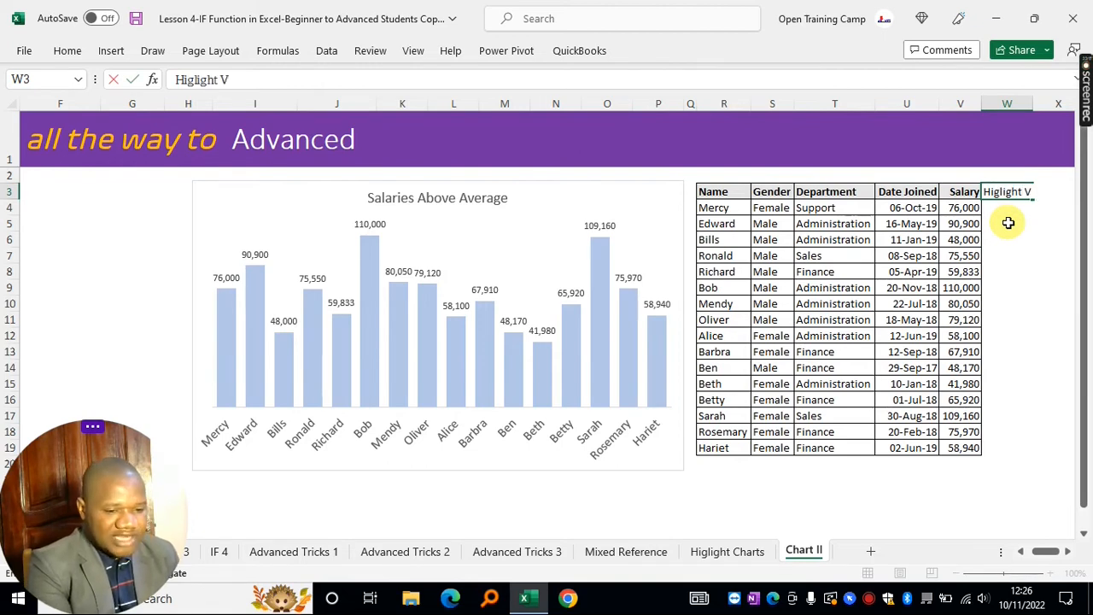
type("alues")
key("Return")
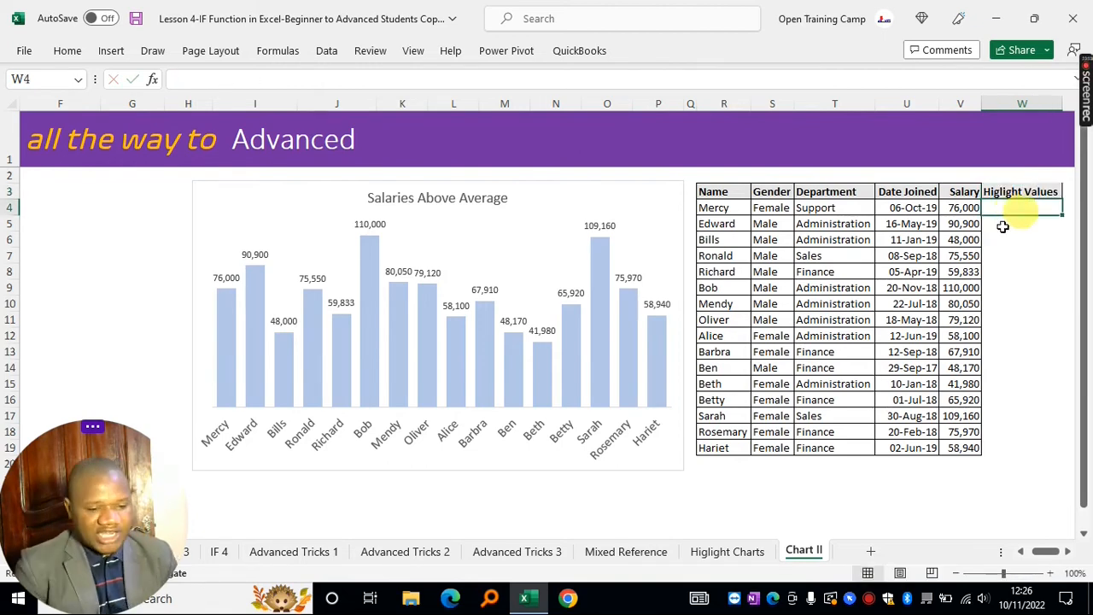
Enter the formula =IF(V4>AVERAGE($V$4:$V$19),V4,"") in cell W4 under the Higlight Values heading.
type("=if")
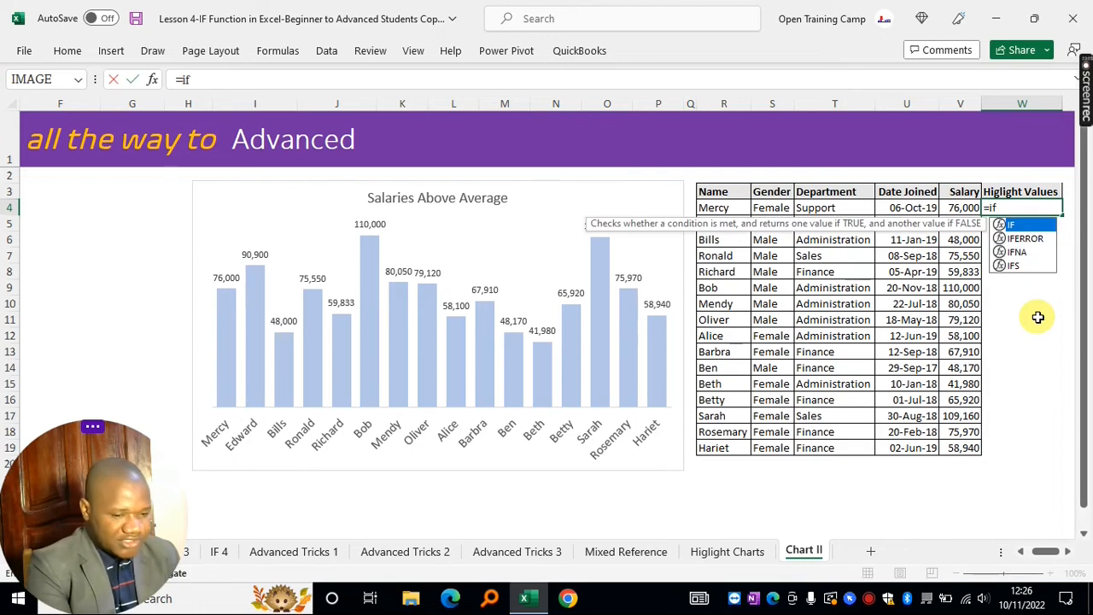
key("Tab")
left_click(955, 206)
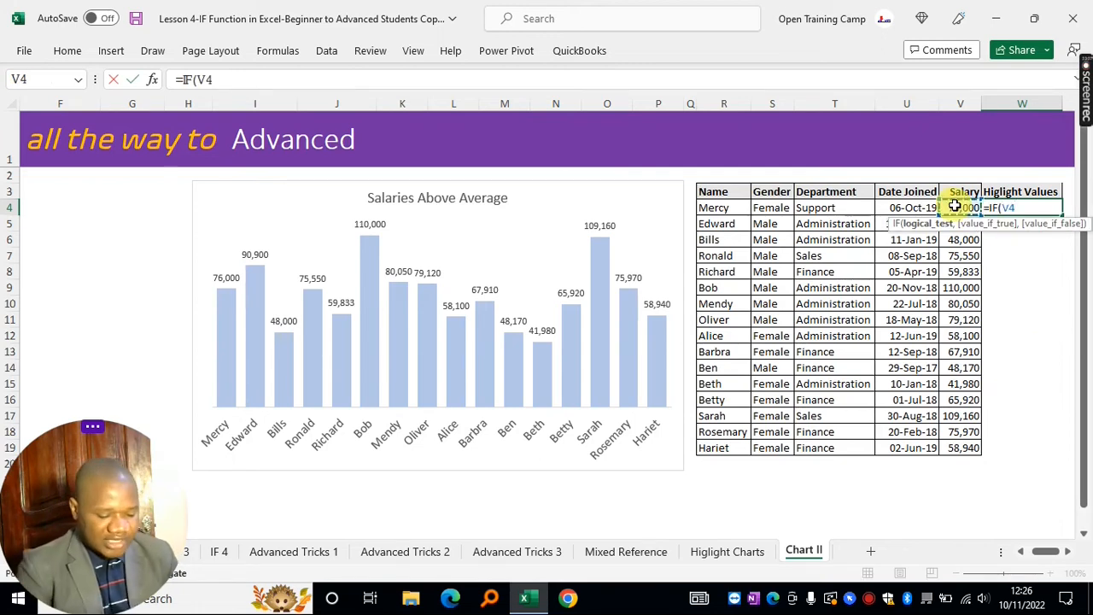
type(">a")
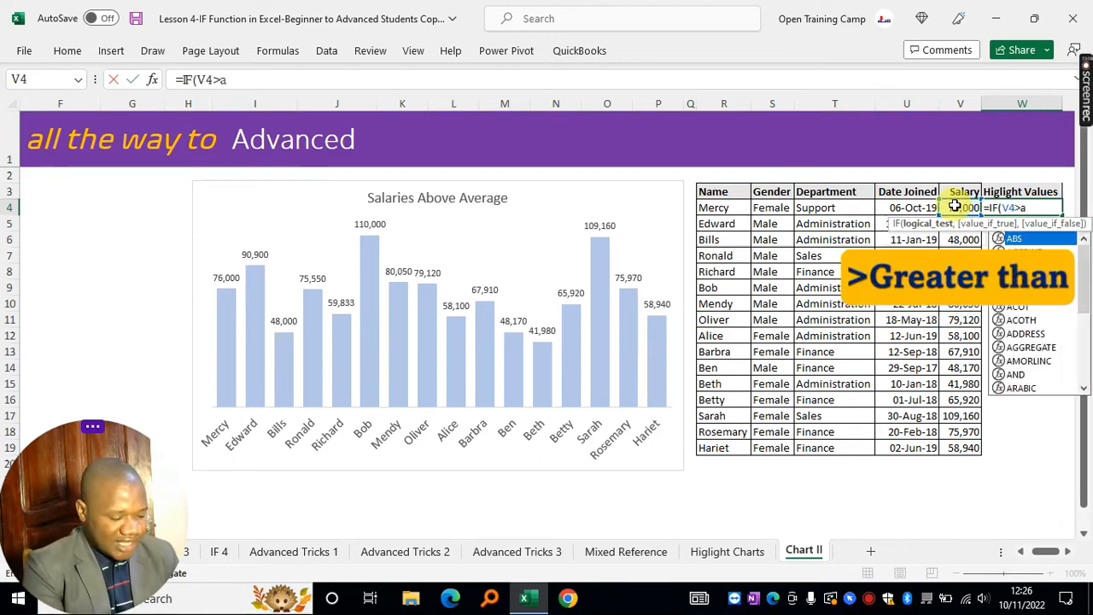
type("verage")
key("Tab")
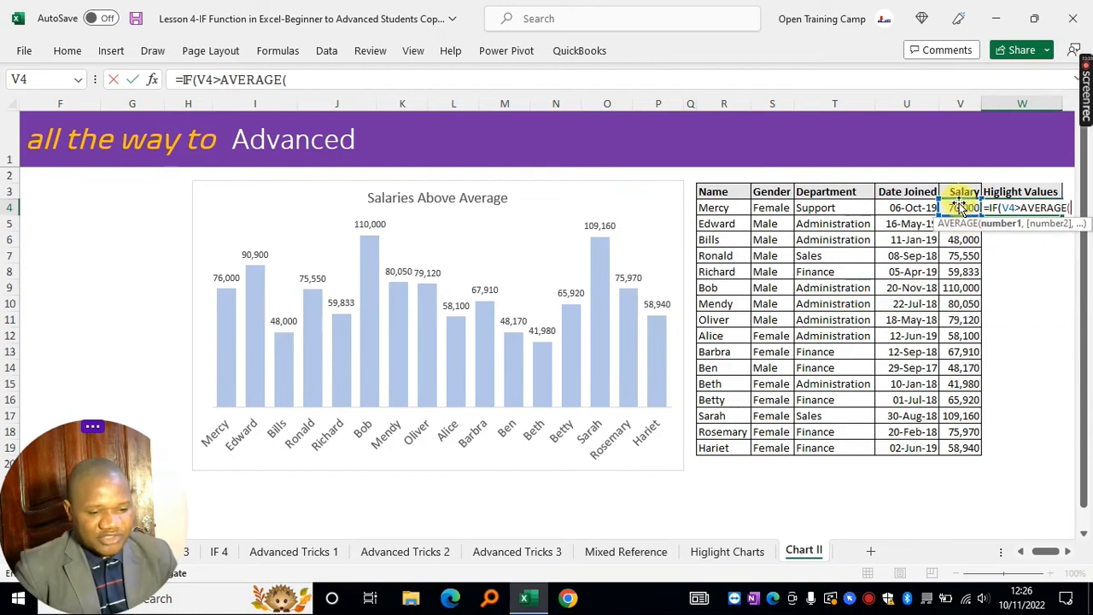
left_click_drag(960, 209, 968, 447)
key("F4")
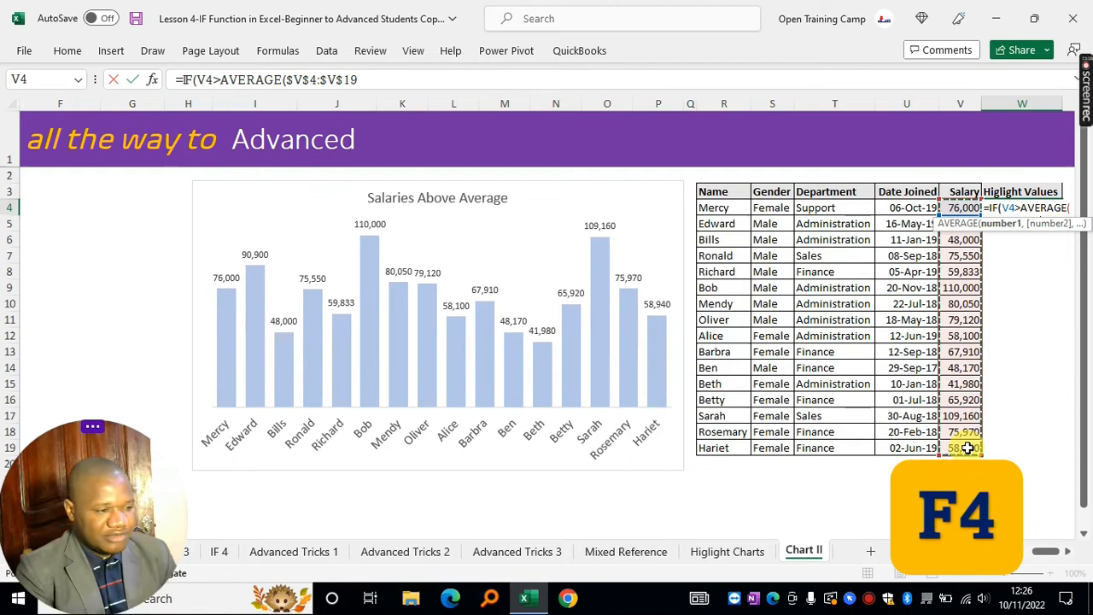
type(")")
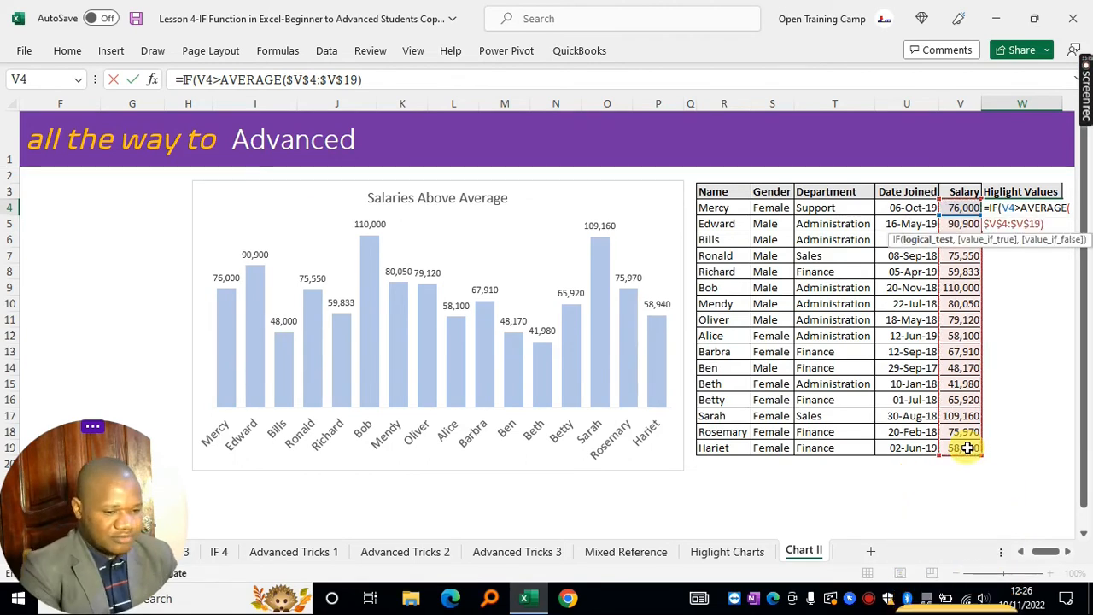
type(",V4")
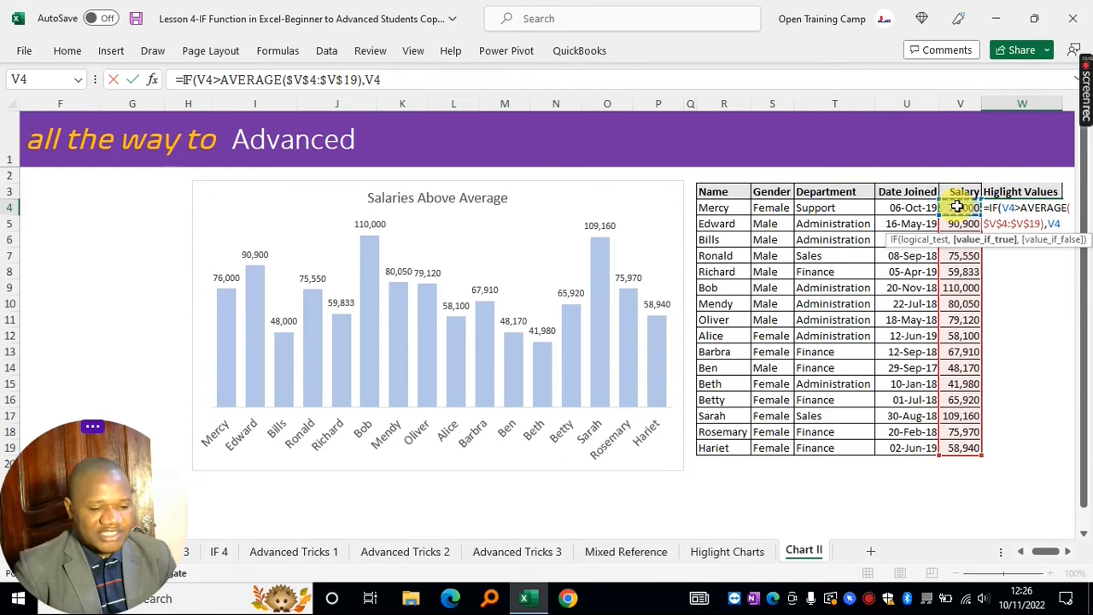
type(",\"\")")
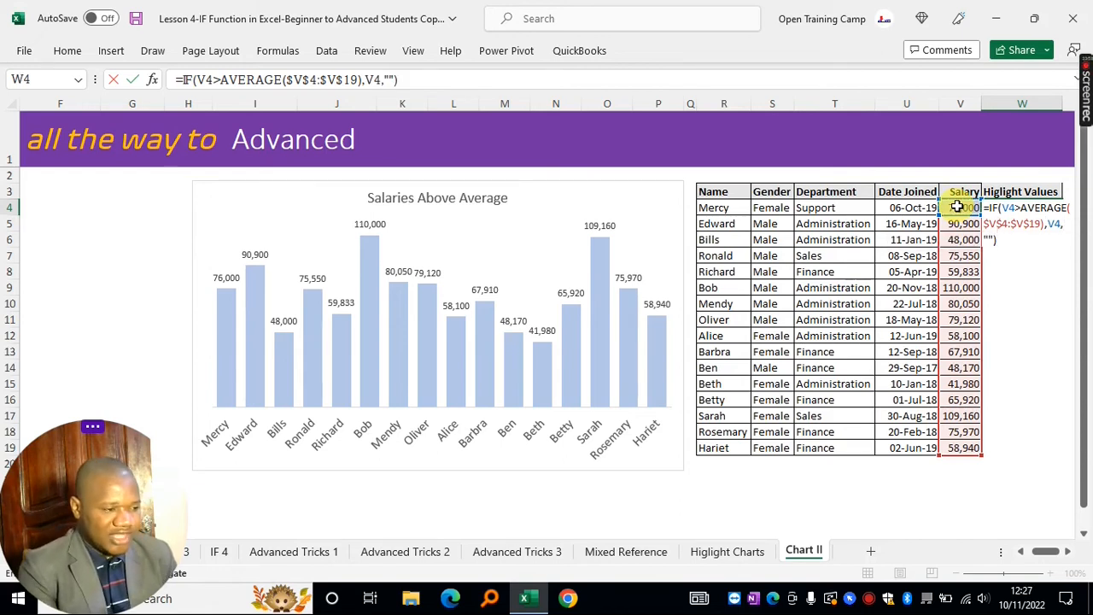
key("Return")
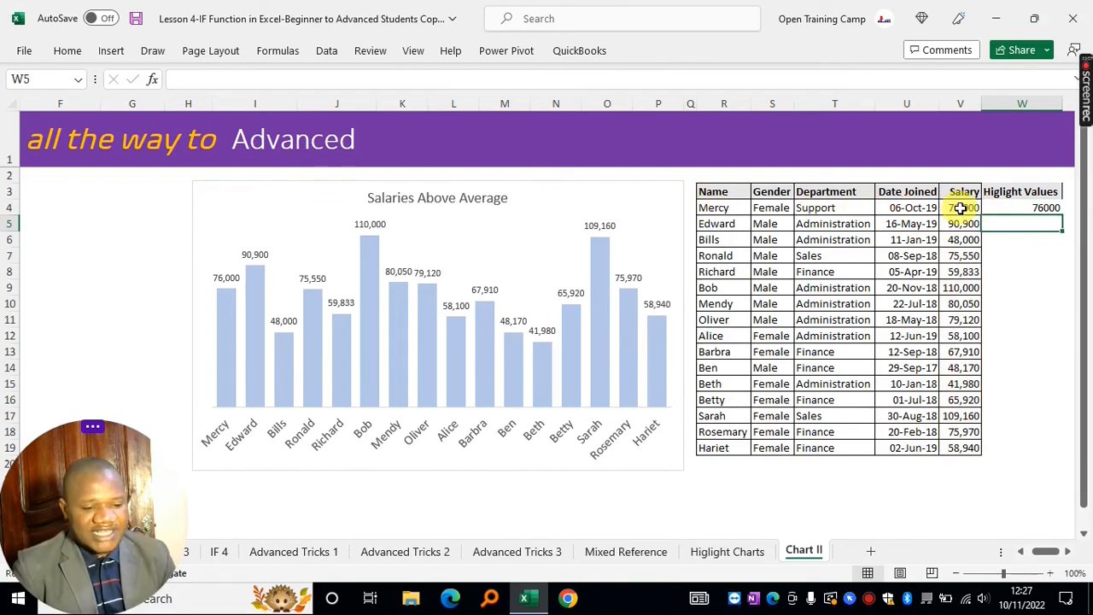
Fill the IF formula from W4 down to W19 and check the result for a below-average salary in row 6.
left_click(1014, 206)
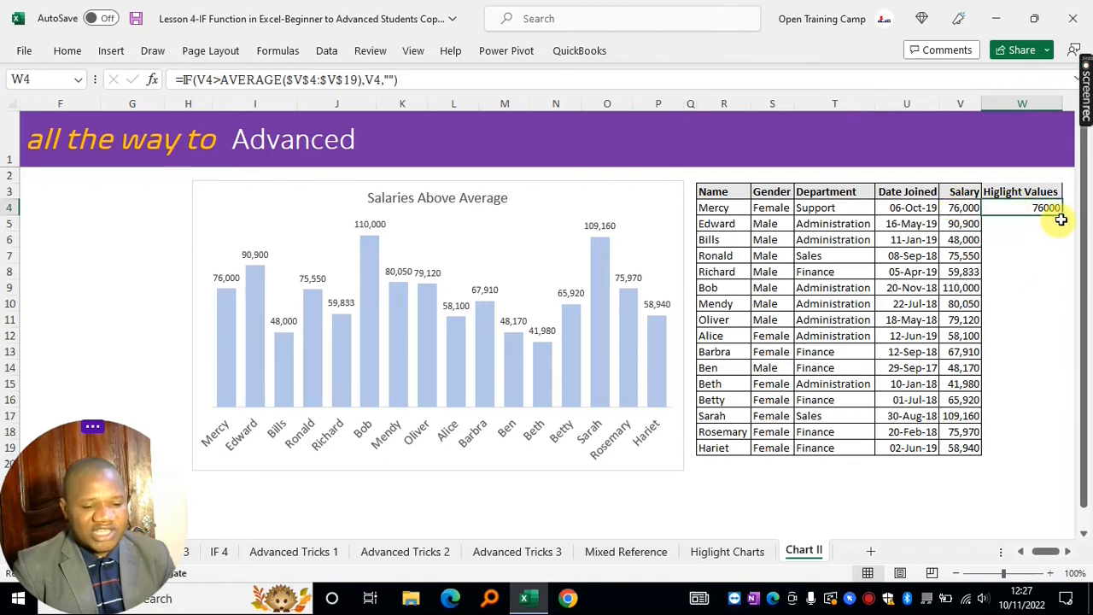
left_click_drag(1061, 214, 1070, 441)
left_click(1033, 238)
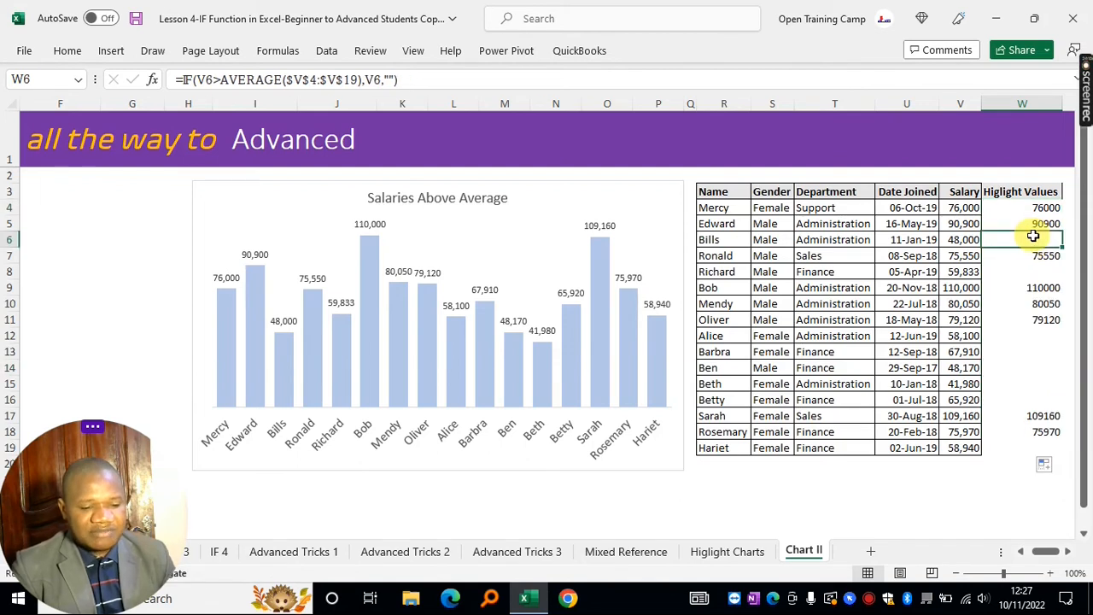
left_click(965, 240)
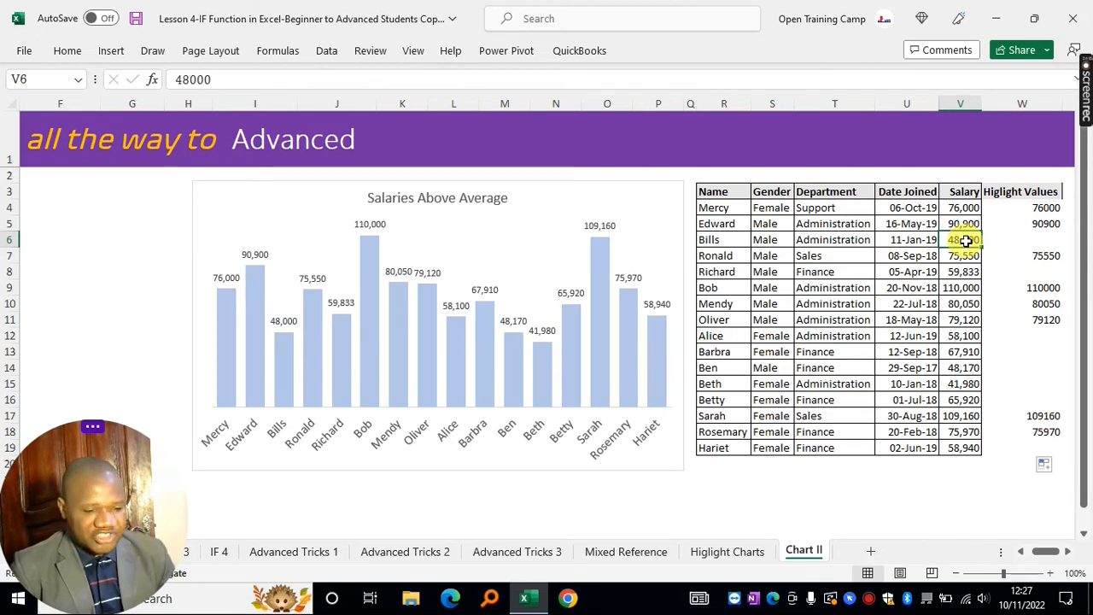
left_click(926, 176)
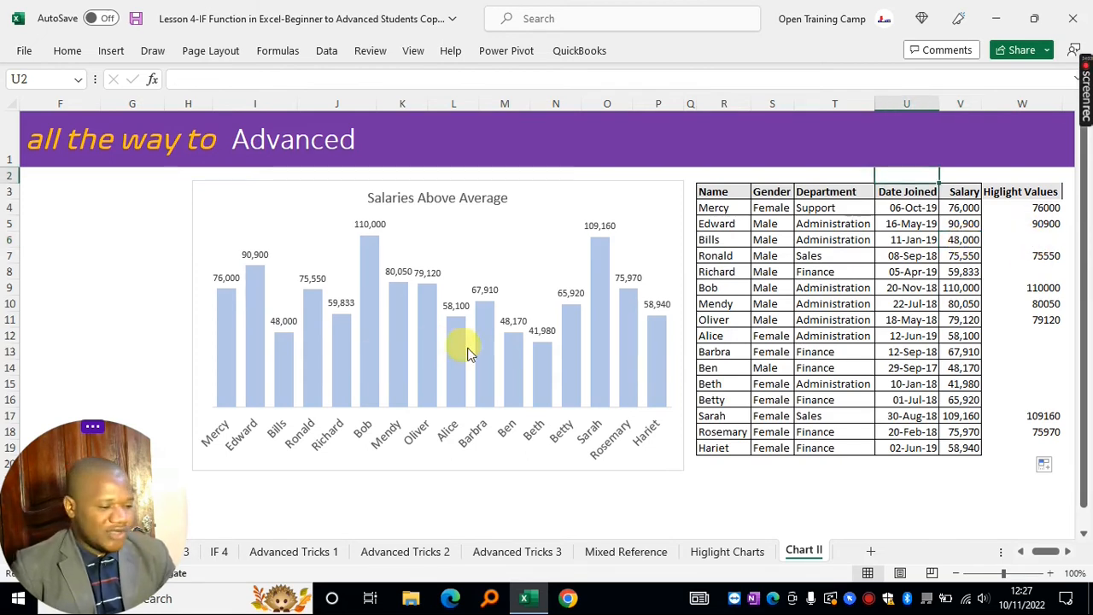
Copy the helper values in W4:W19 and paste them into the Salaries Above Average chart as a second series.
left_click_drag(1030, 207, 1020, 453)
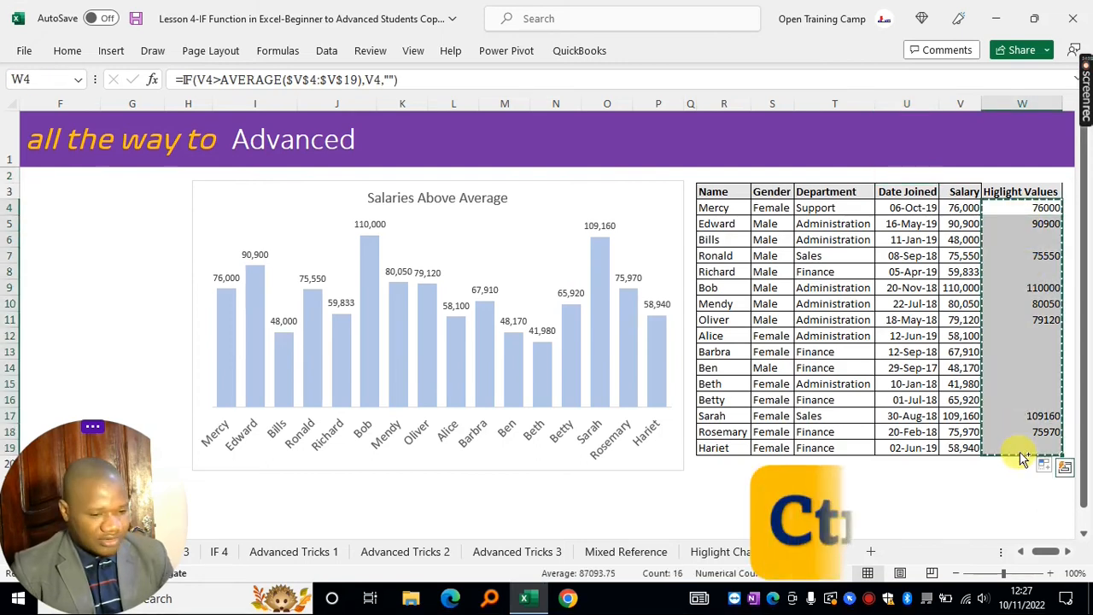
key("ctrl+c")
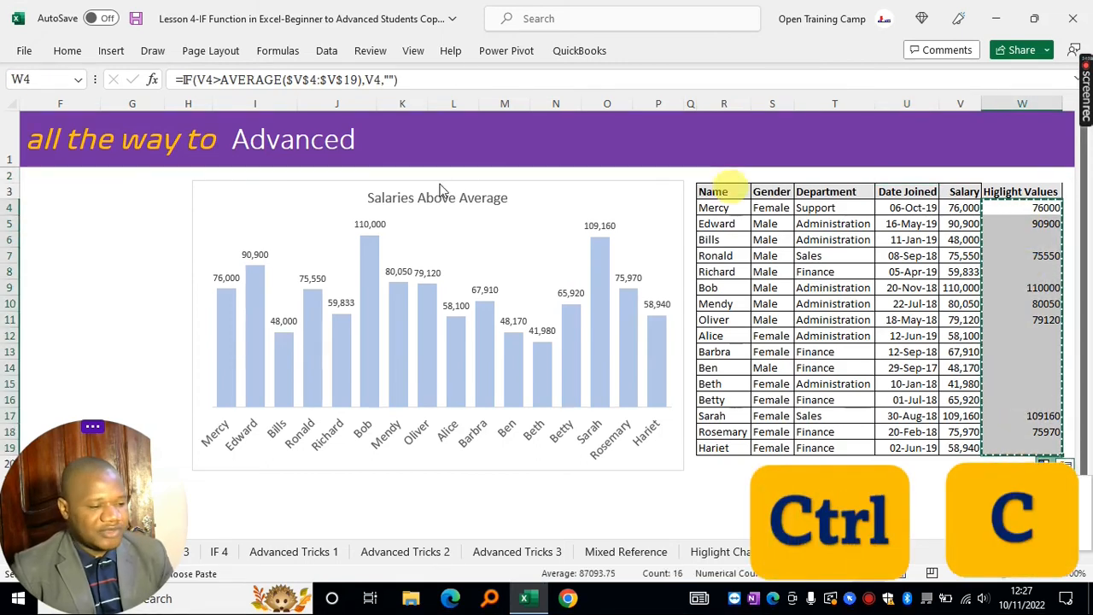
left_click(248, 185)
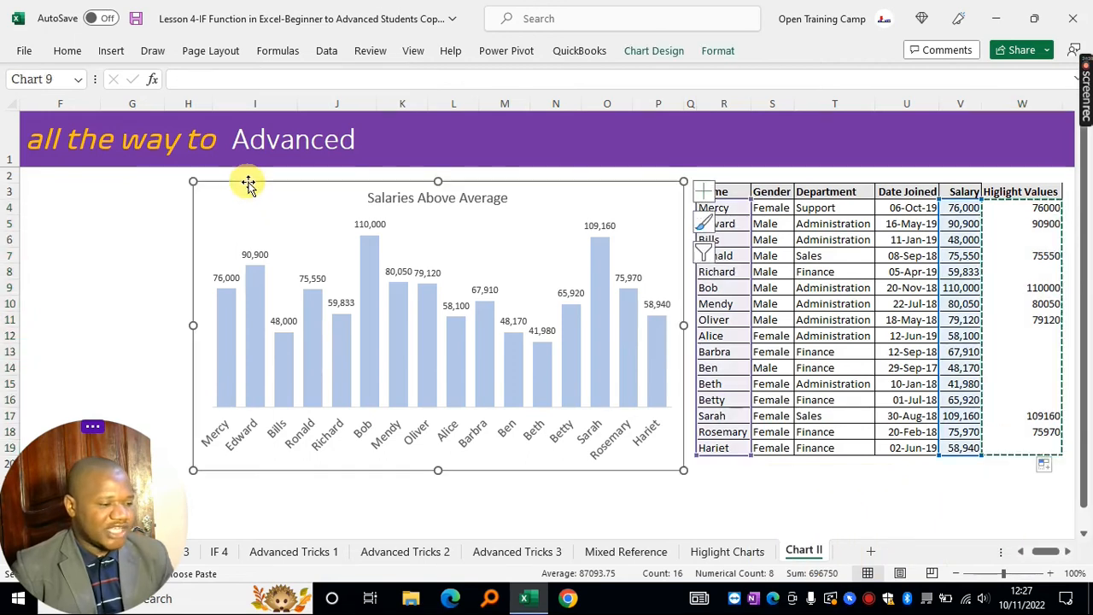
key("ctrl+v")
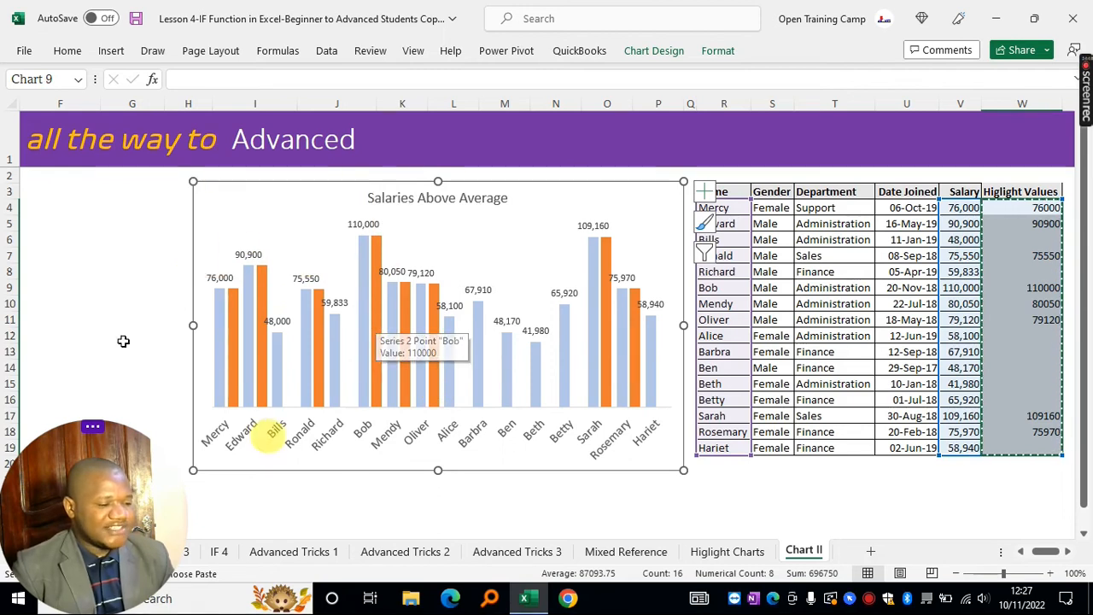
Set the series overlap of the chart's orange highlight columns to 100%.
left_click(379, 318)
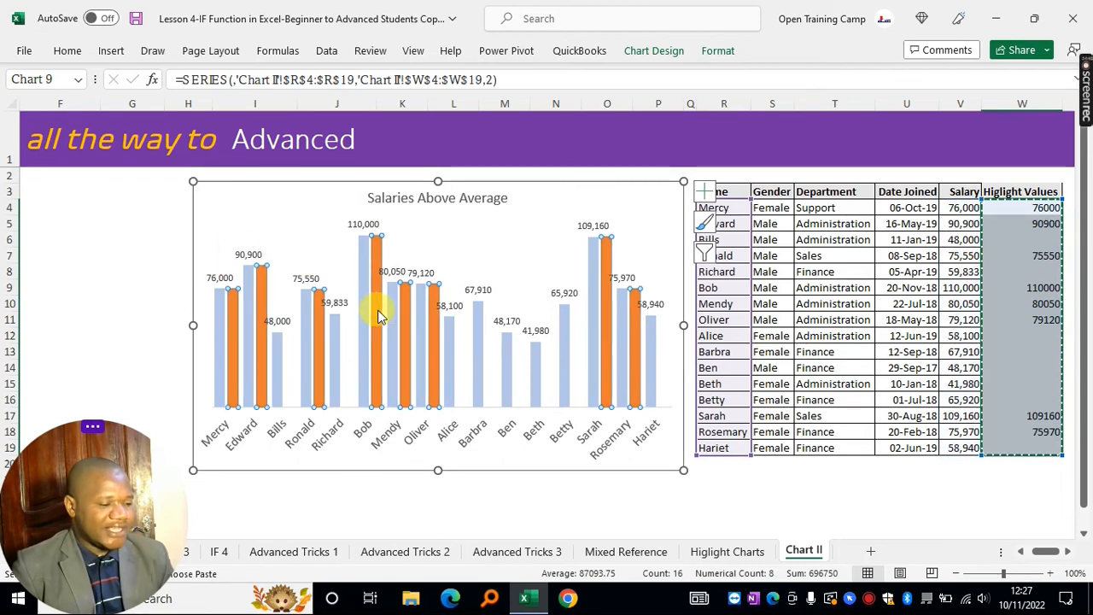
right_click(379, 318)
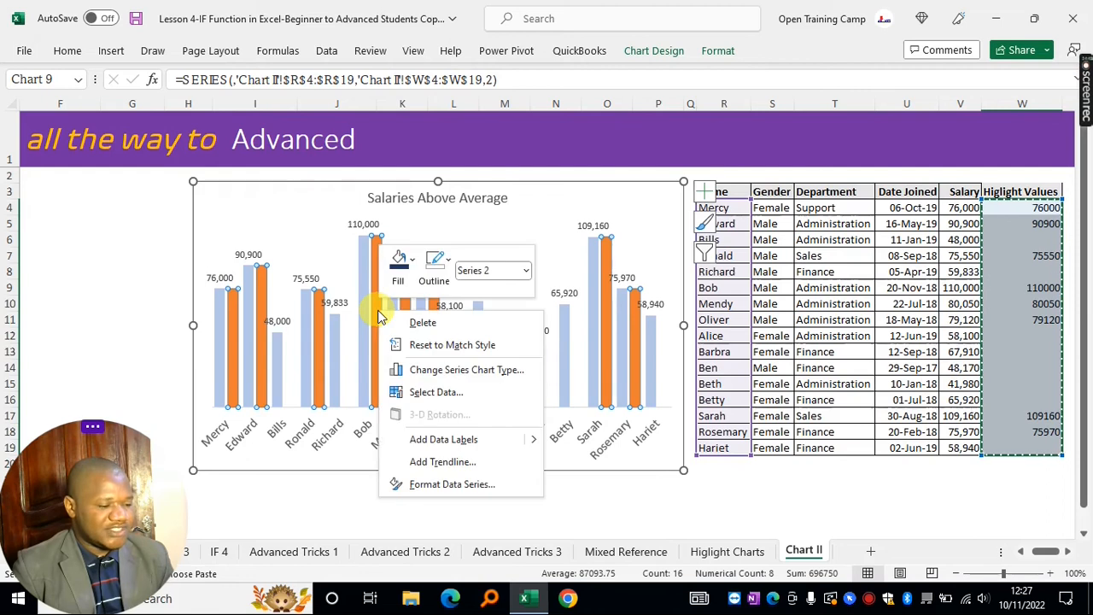
left_click(451, 484)
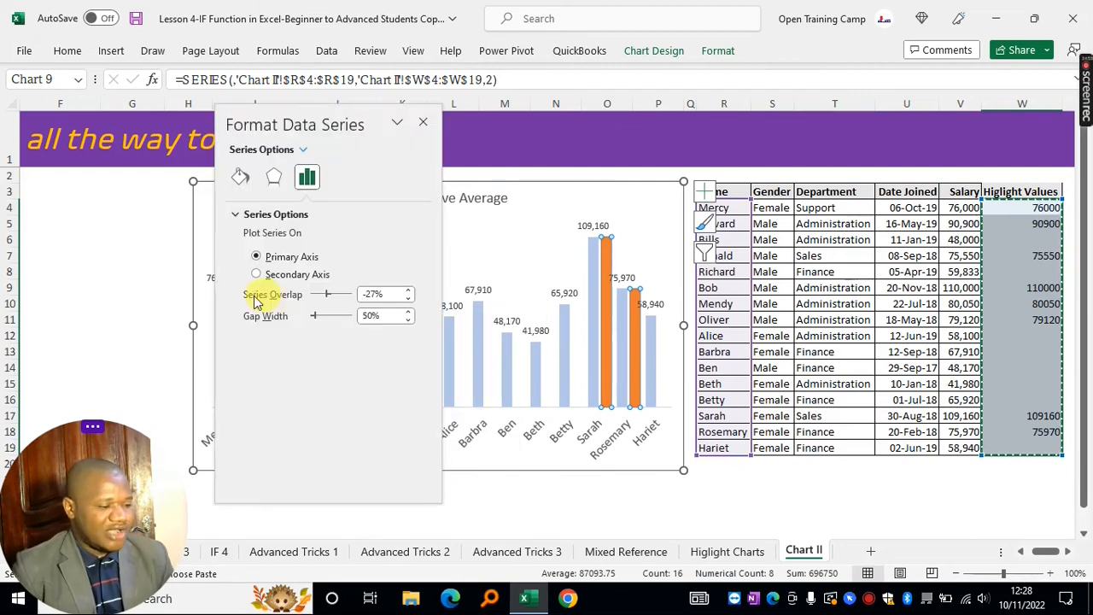
left_click(373, 294)
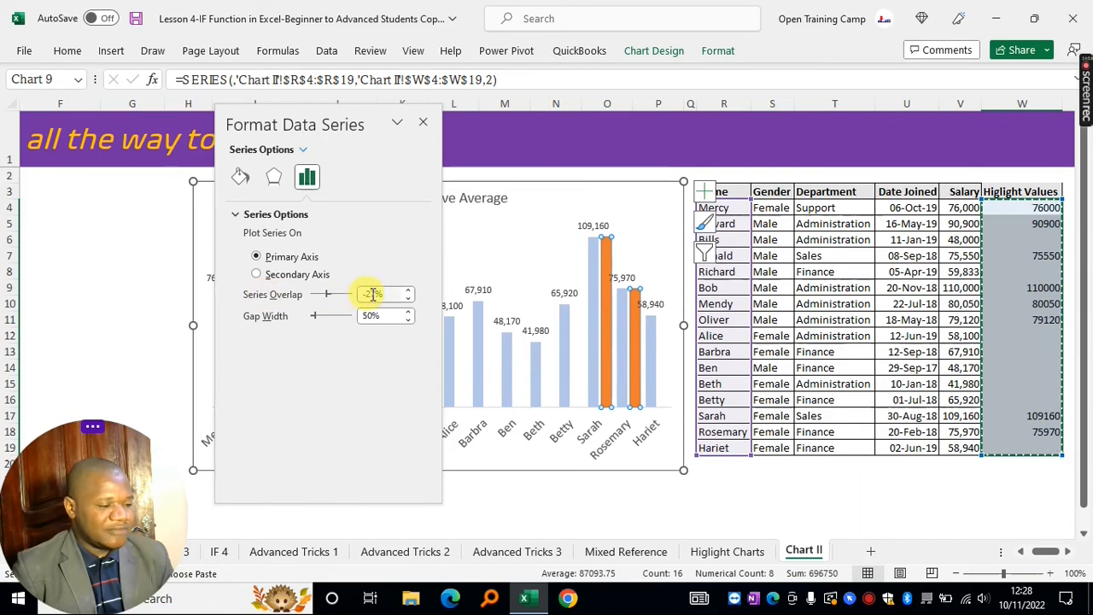
type("100")
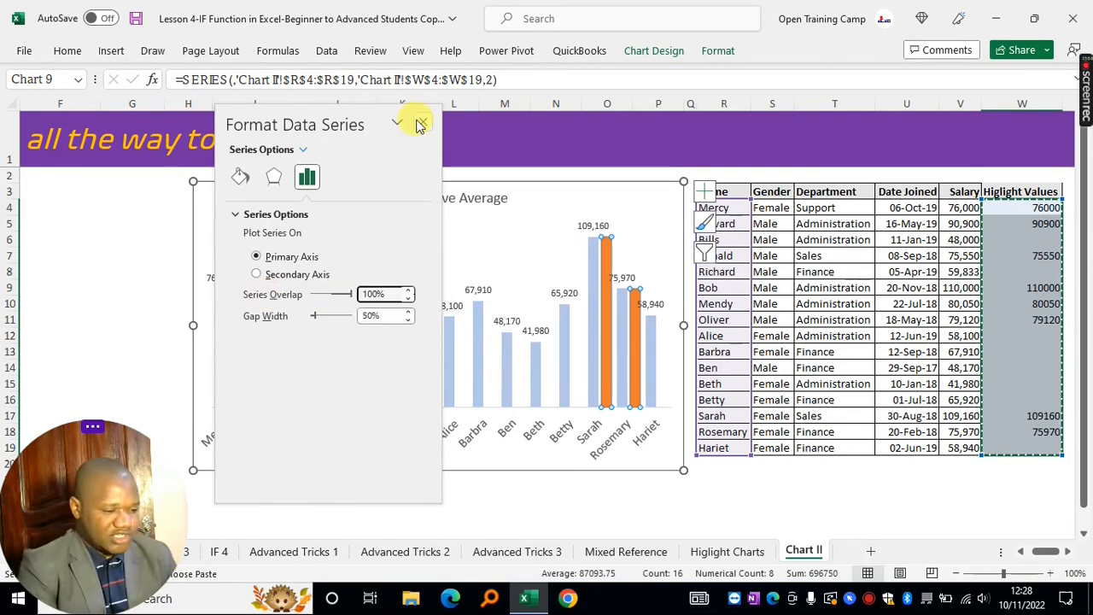
key("Return")
left_click(424, 124)
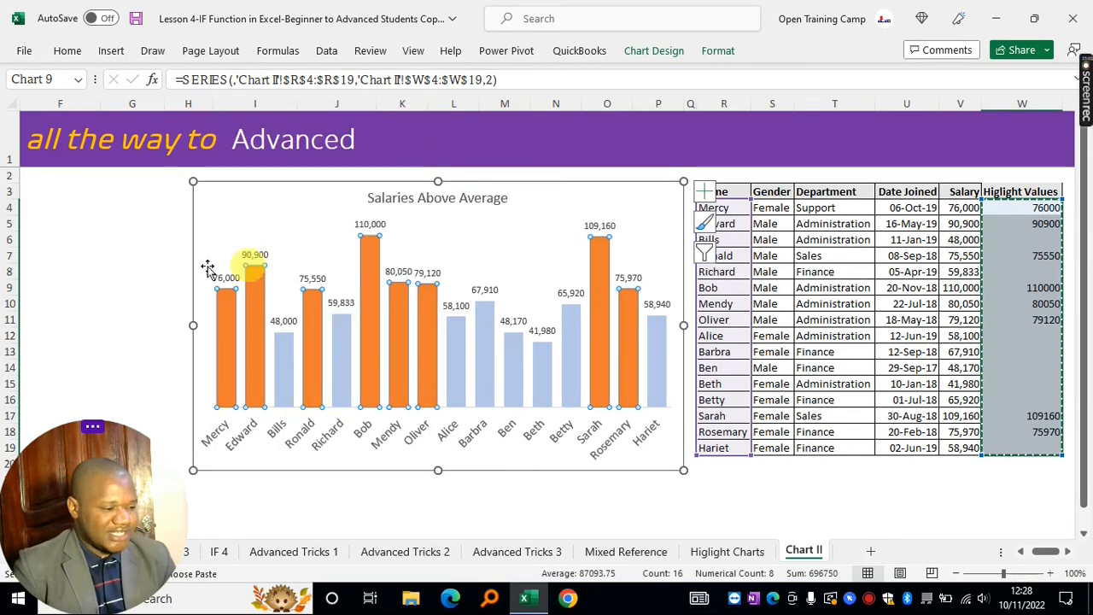
left_click(142, 240)
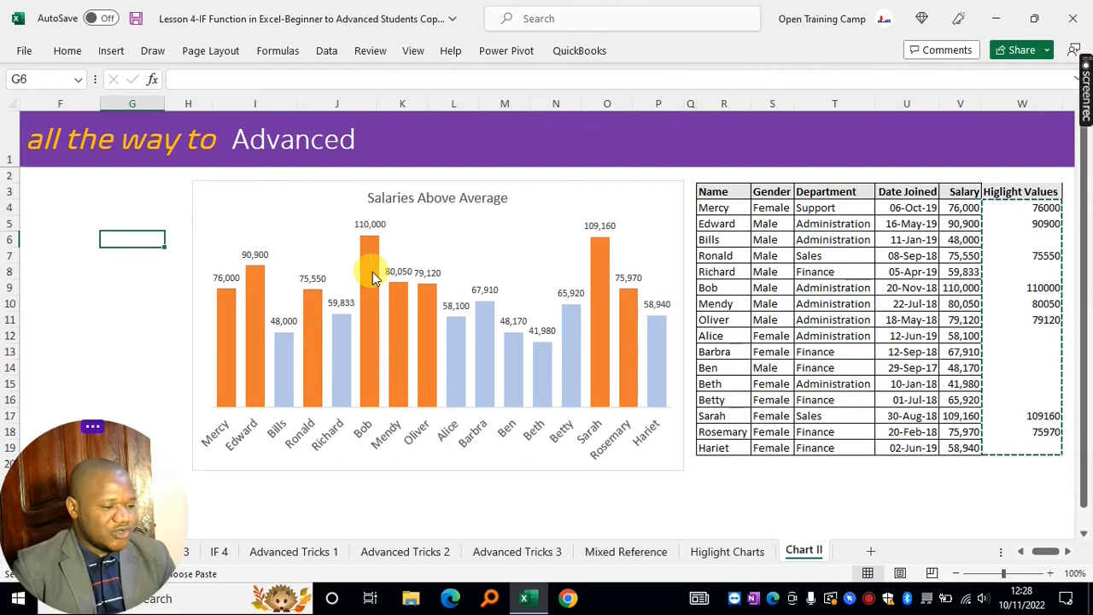
Give the chart's highlight series a solid fill in a dark blue theme color.
left_click(372, 274)
right_click(372, 278)
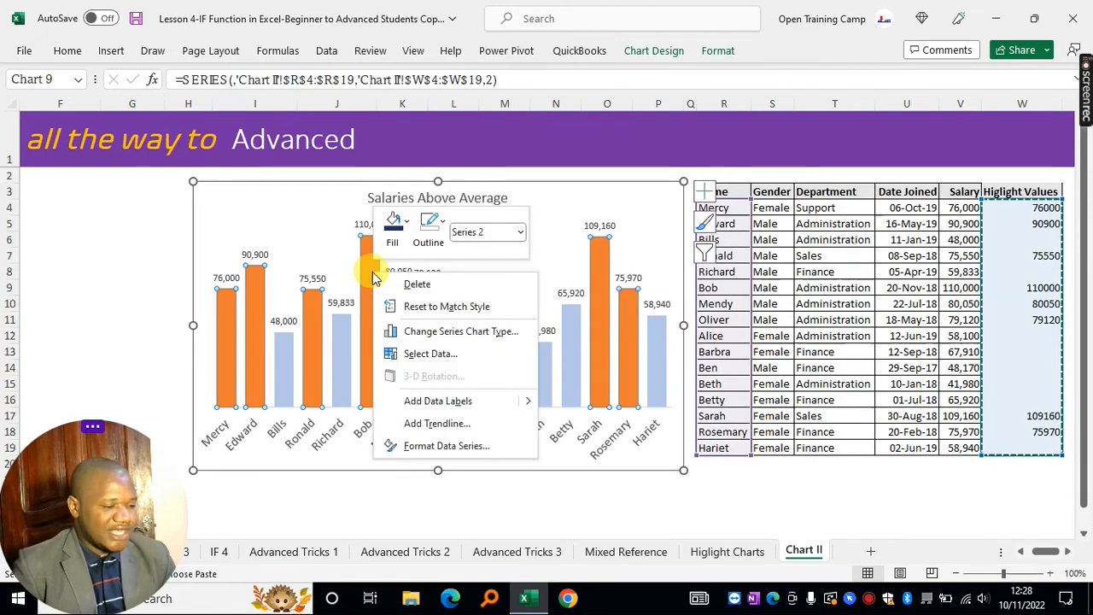
left_click(419, 446)
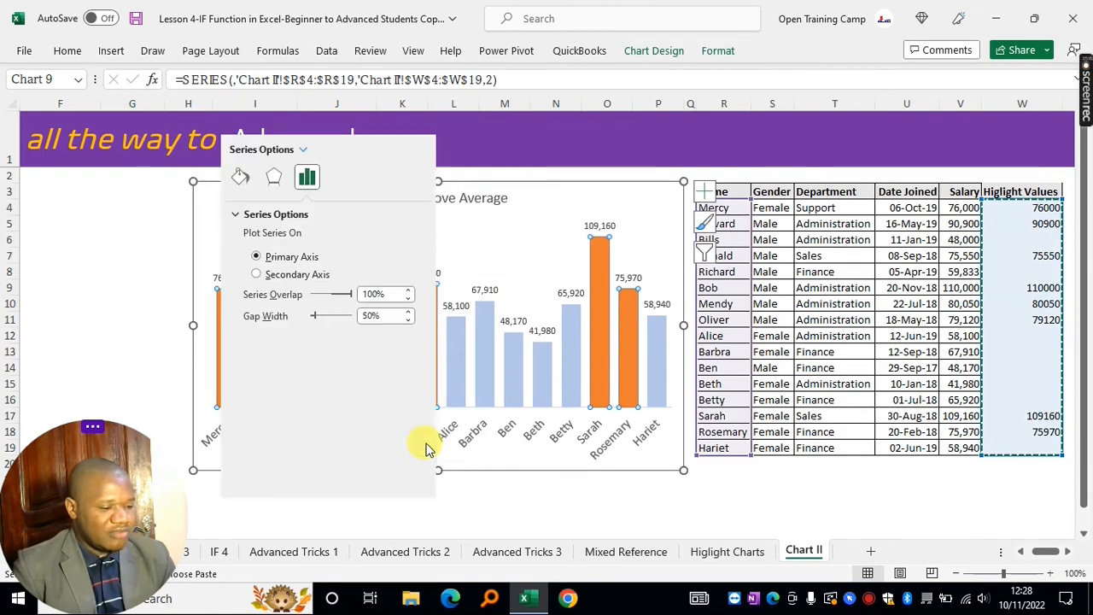
left_click(243, 213)
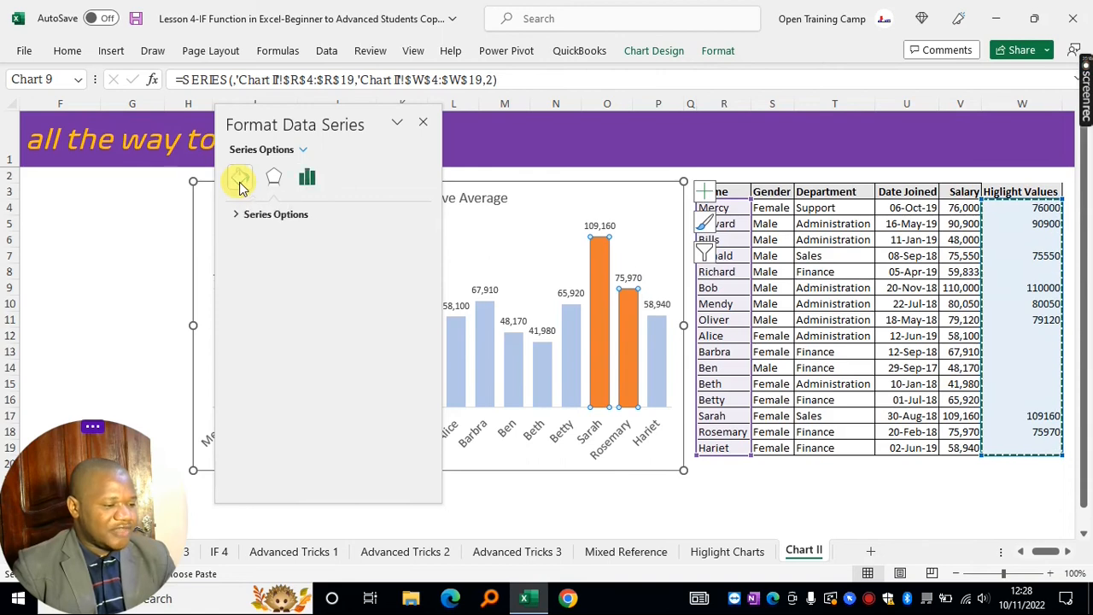
left_click(240, 180)
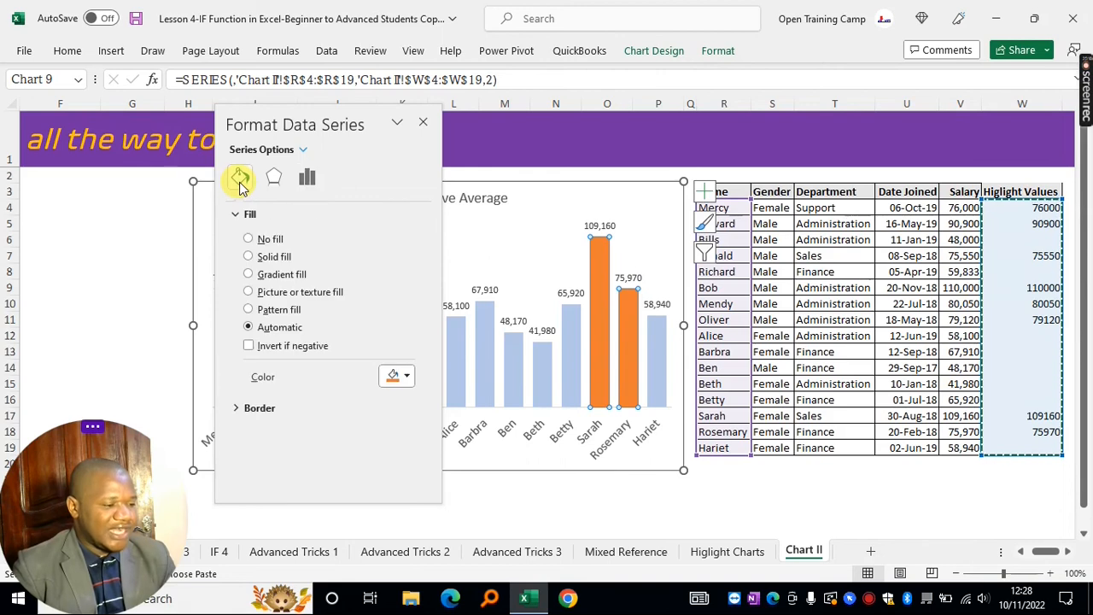
left_click(249, 259)
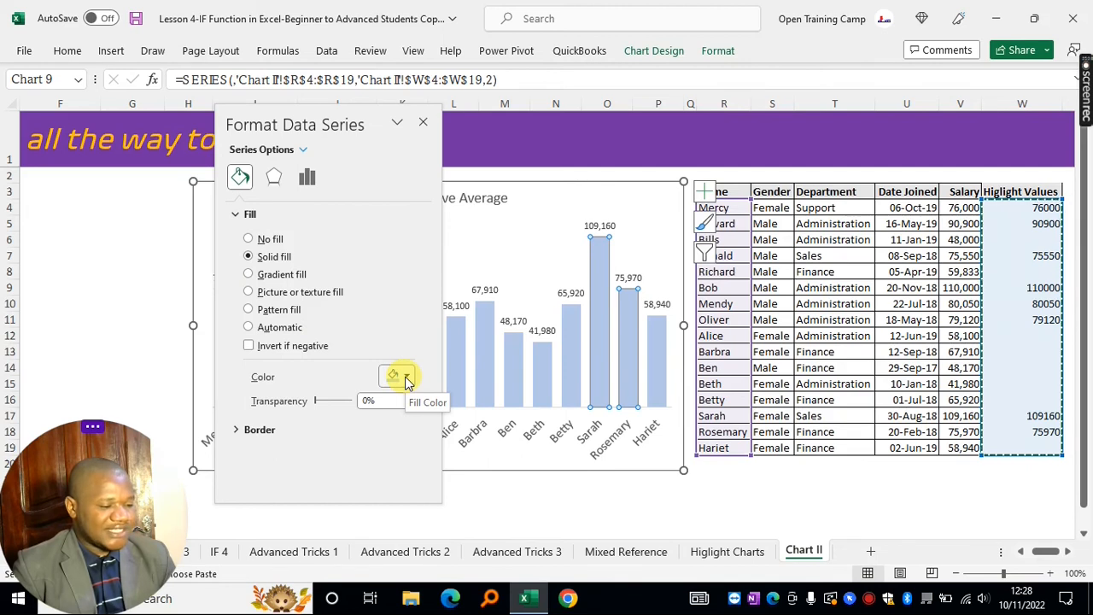
left_click(407, 377)
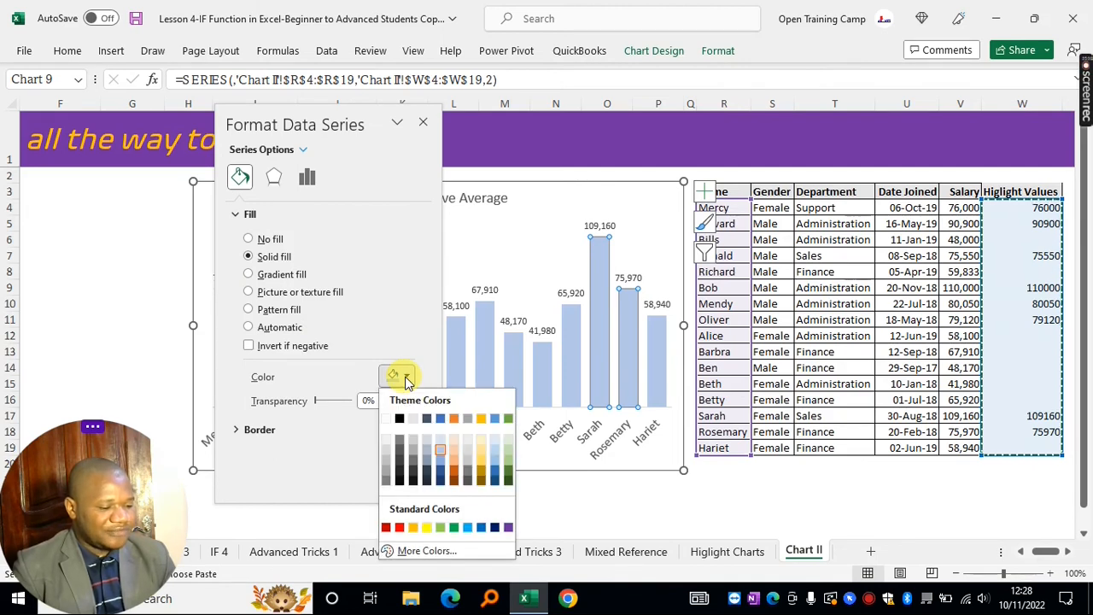
left_click(441, 468)
left_click(427, 121)
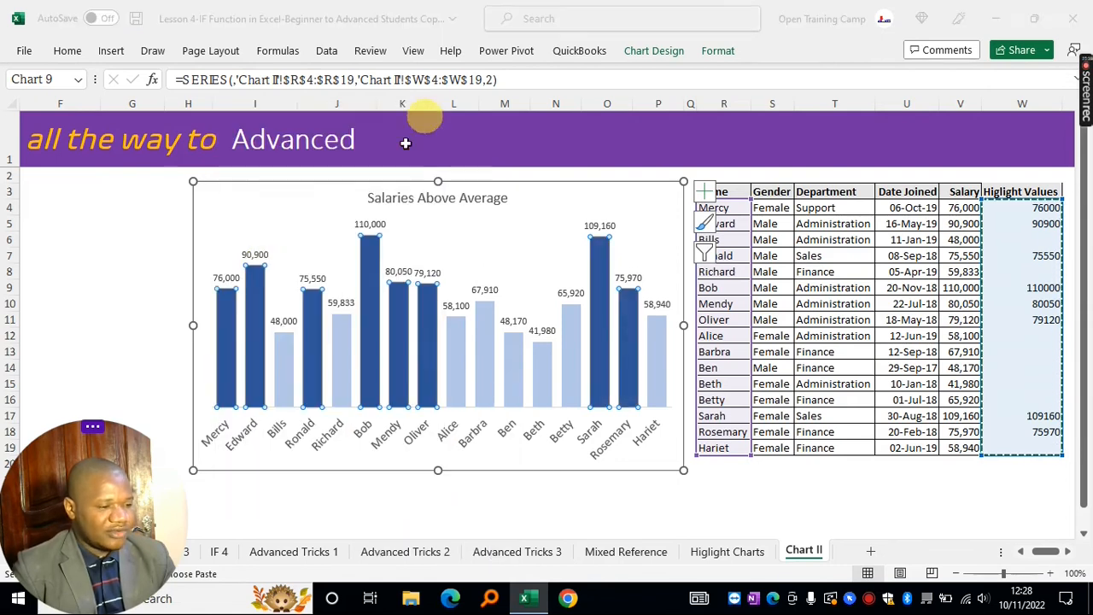
left_click(88, 252)
left_click(88, 283)
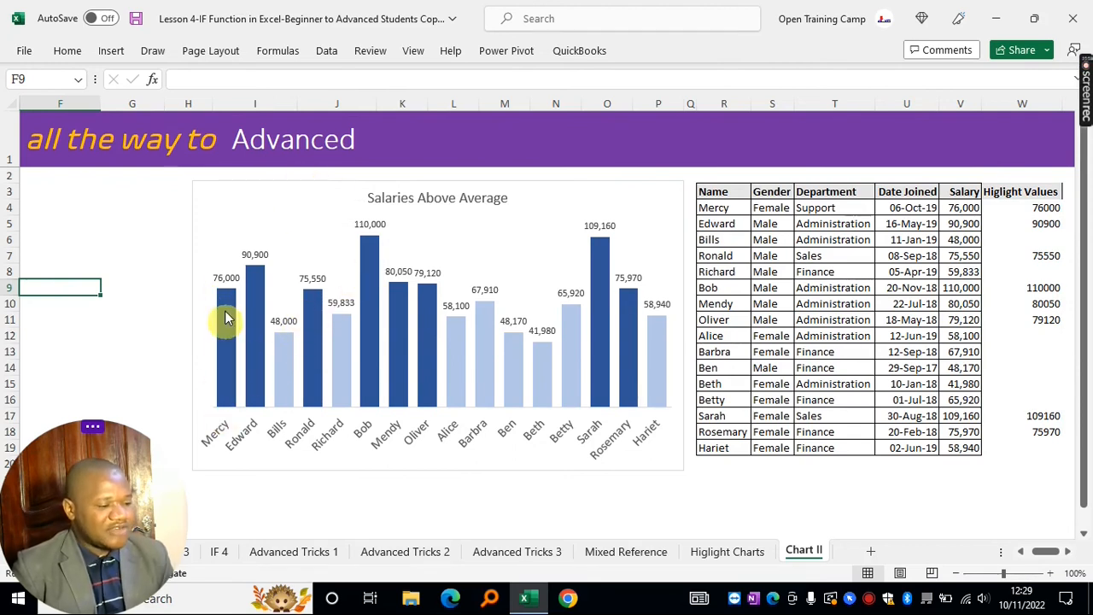
mouse_move(252, 295)
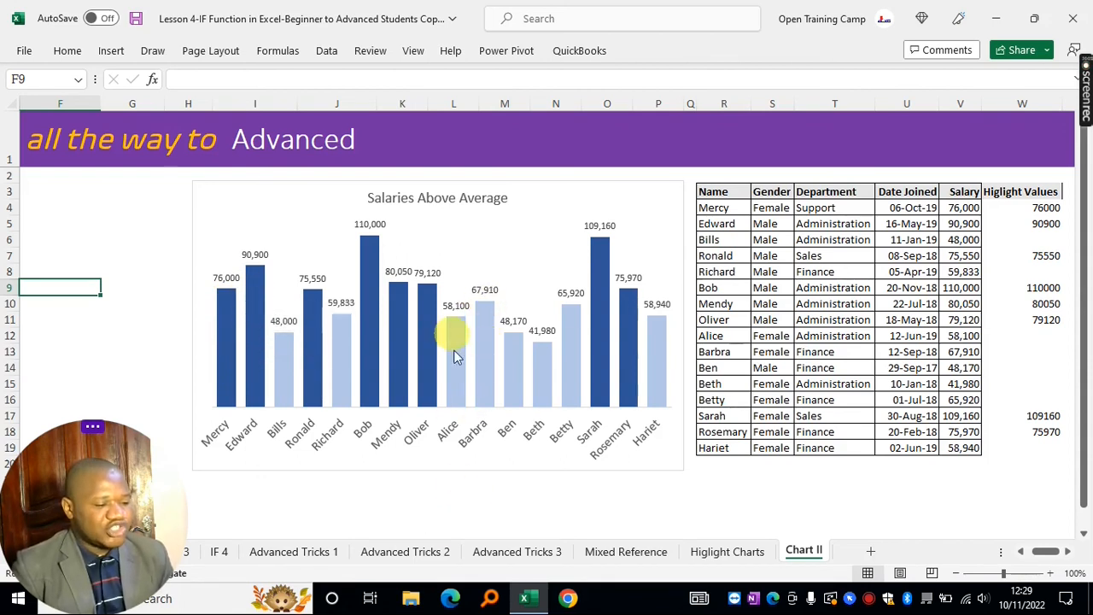
mouse_move(462, 363)
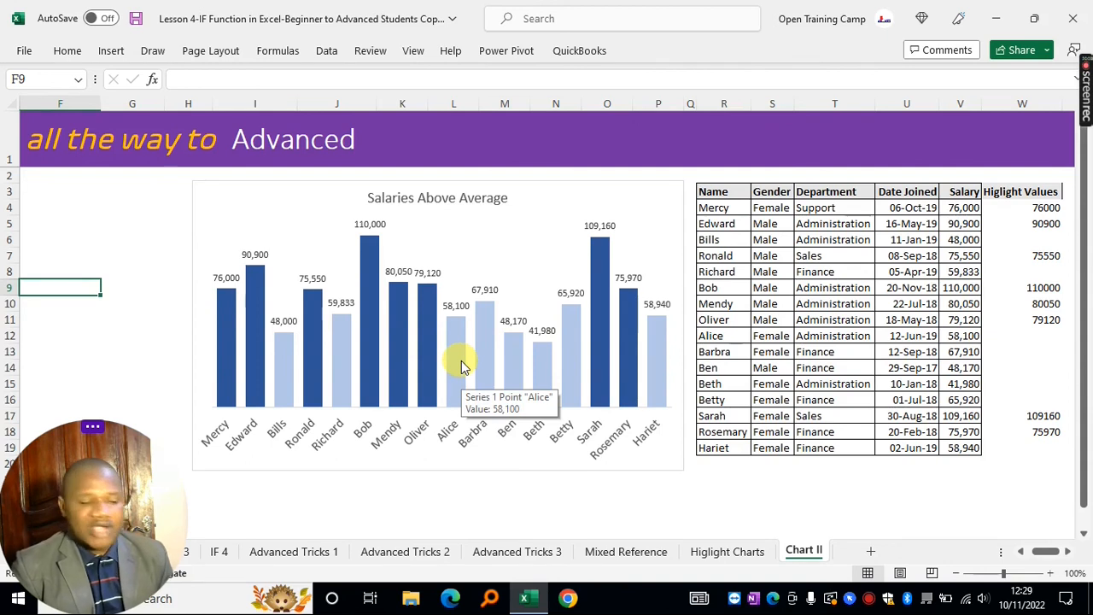